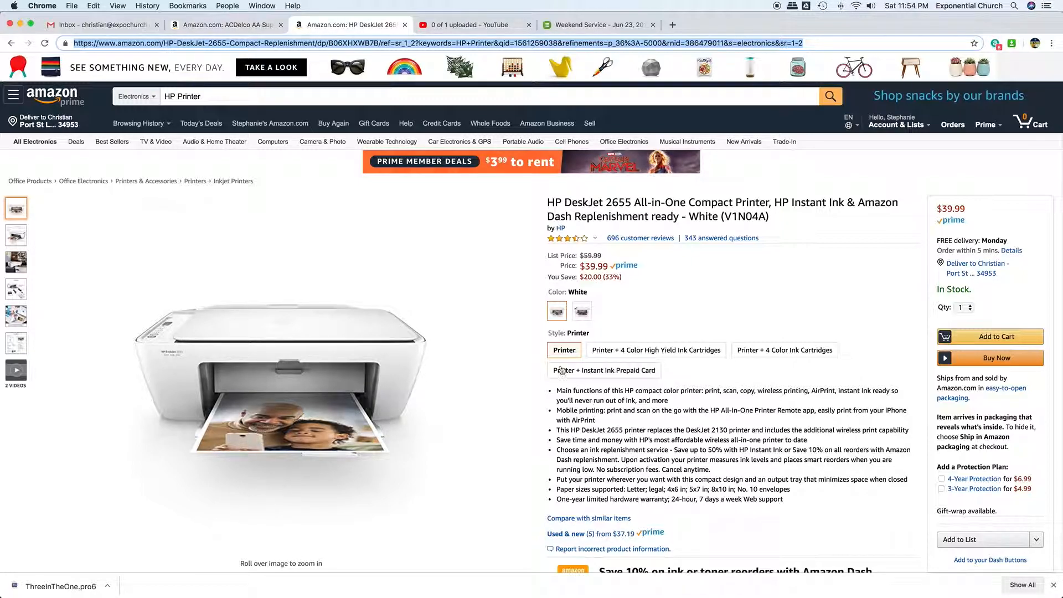
click(672, 25)
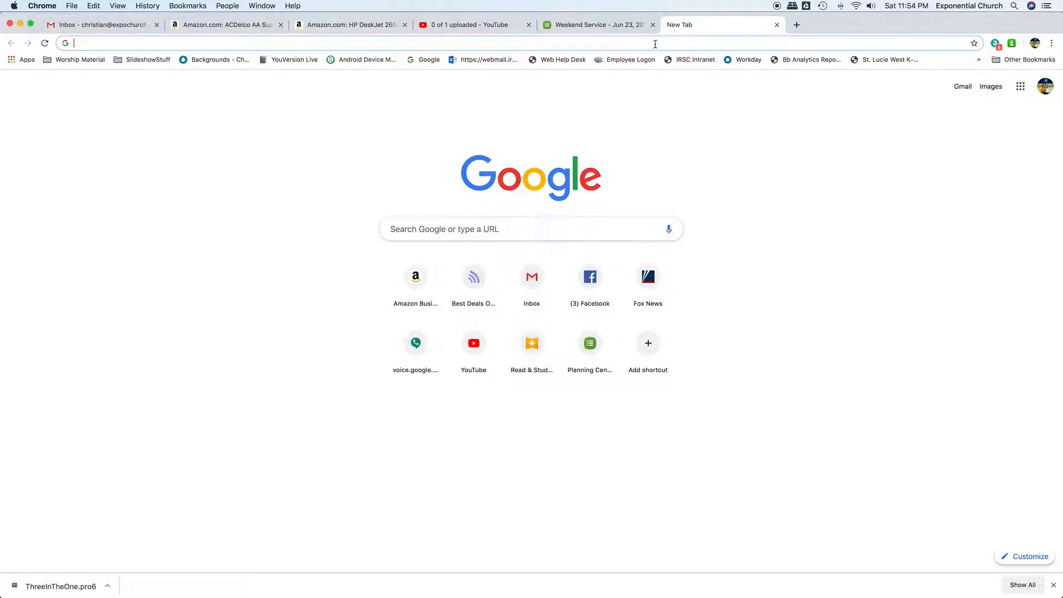
text(www.expochurch.com/)
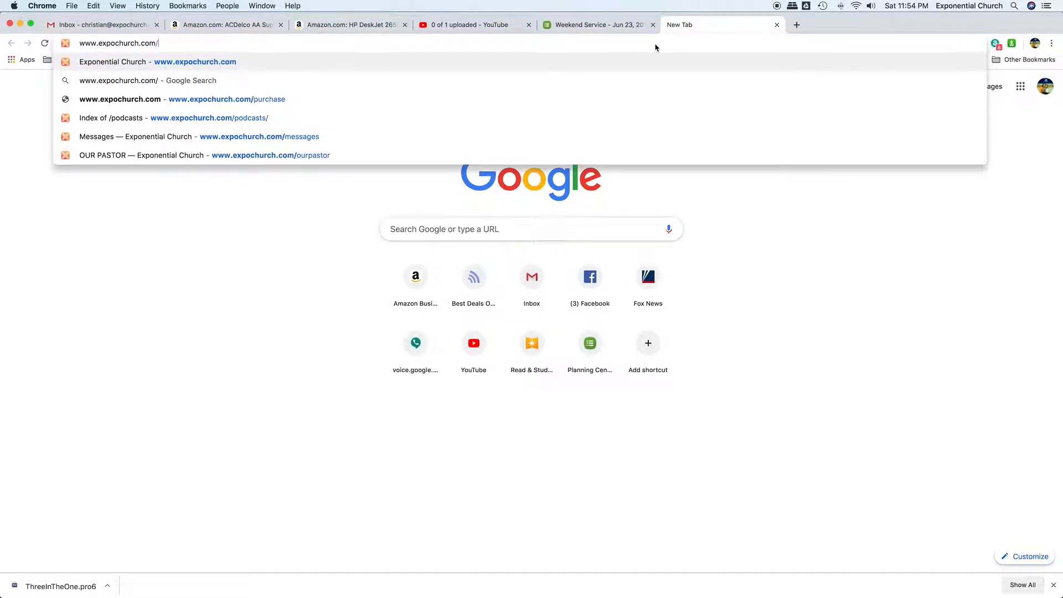
text(purchase)
key(Return)
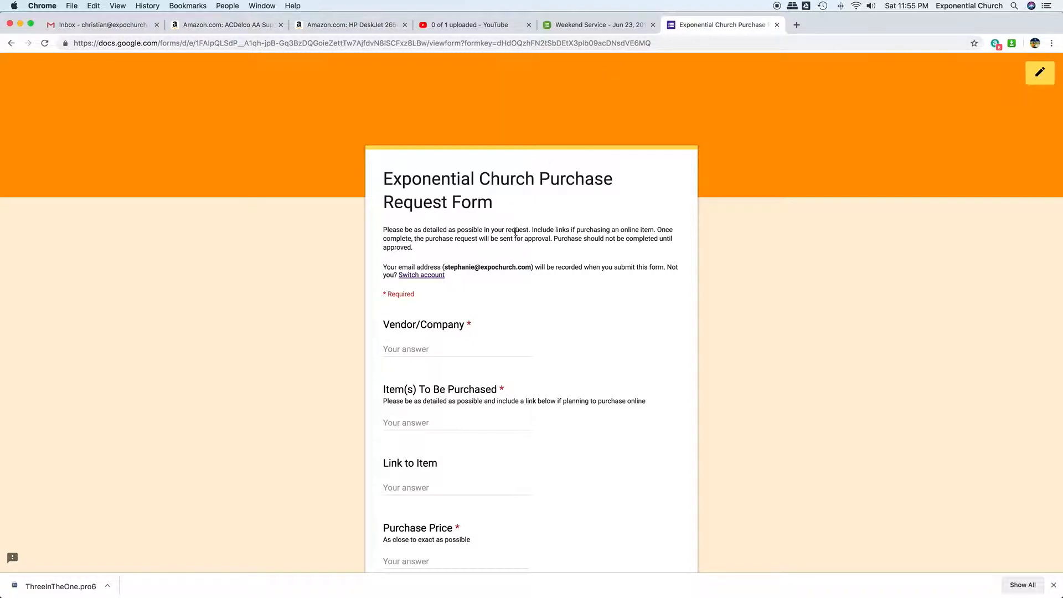
- Check the e-mail address recorded by the form and switch to the first account in the Google account list
drag(454, 267, 533, 267)
double_click(481, 267)
drag(455, 268, 522, 268)
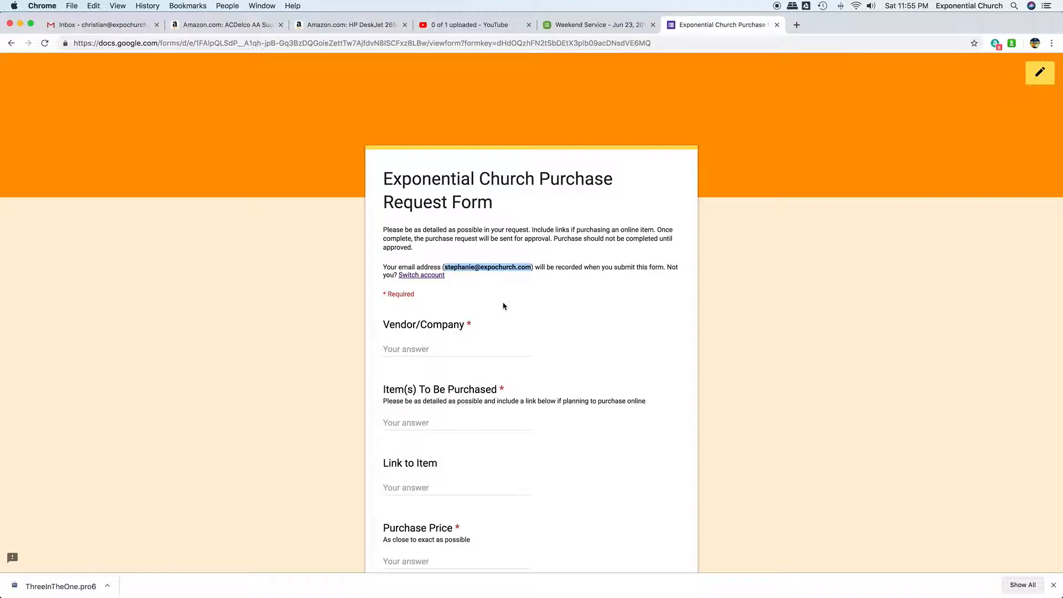
click(436, 275)
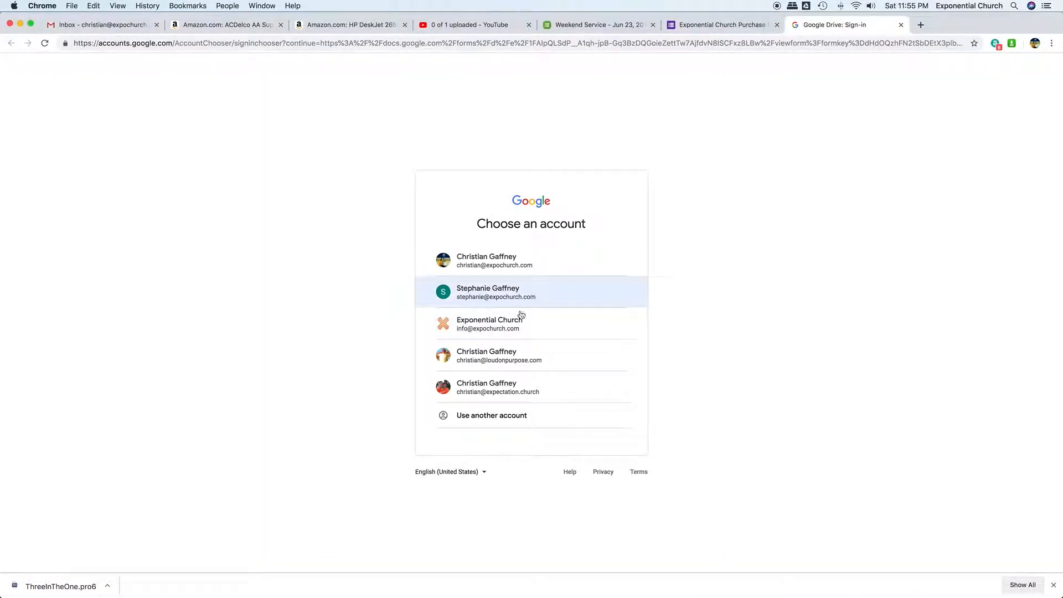
click(538, 268)
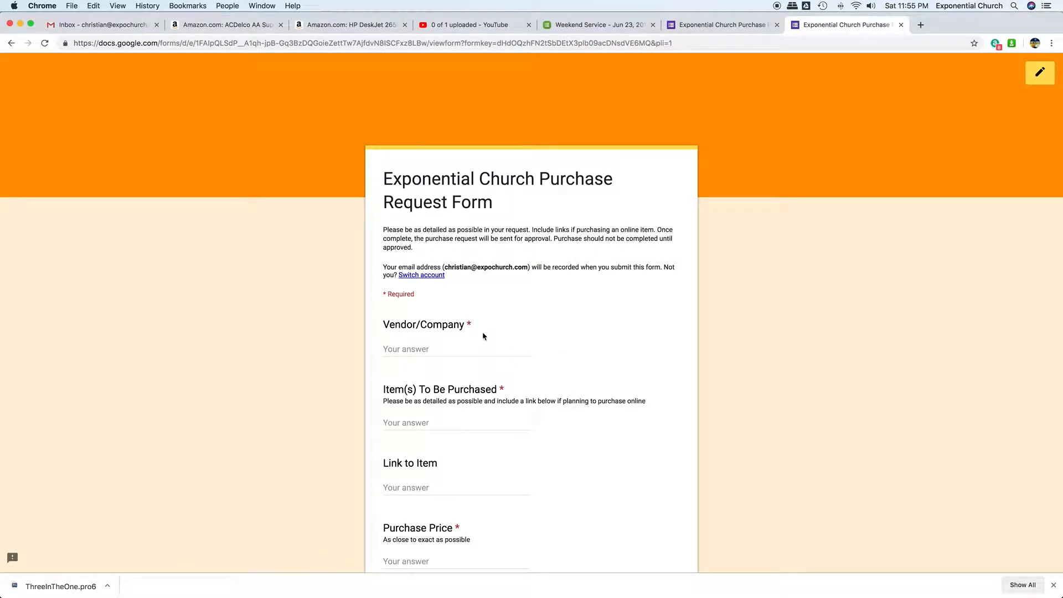
drag(452, 266, 514, 267)
click(531, 277)
- Enter Amazon.com as the Vendor/Company and Printer as the item to be purchased, staying on the form page
click(446, 347)
text(Amazon.com)
scroll(518, 399, left, 5)
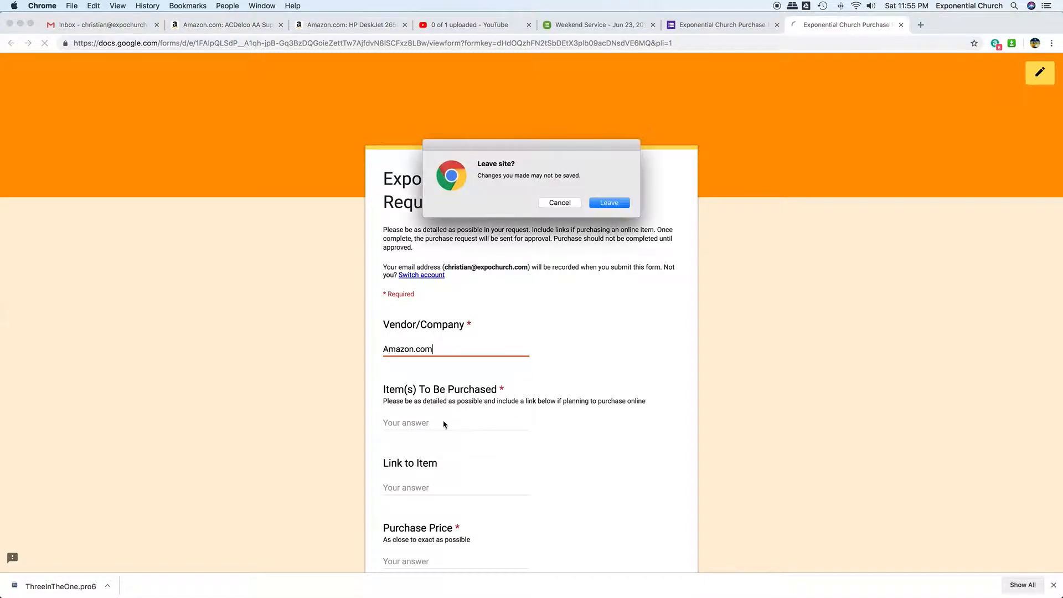
click(548, 202)
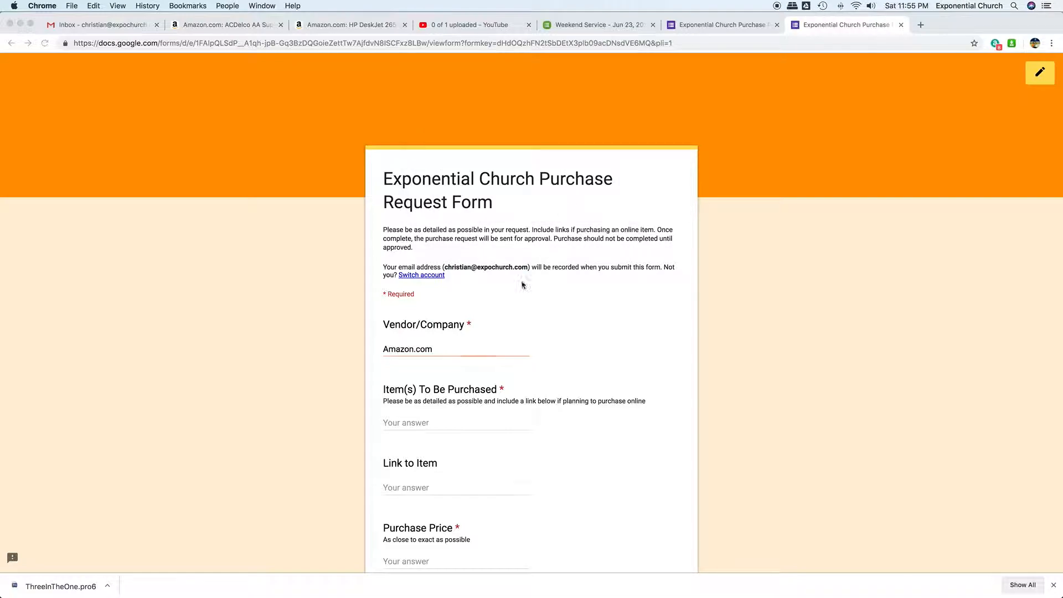
click(419, 424)
text(Printer)
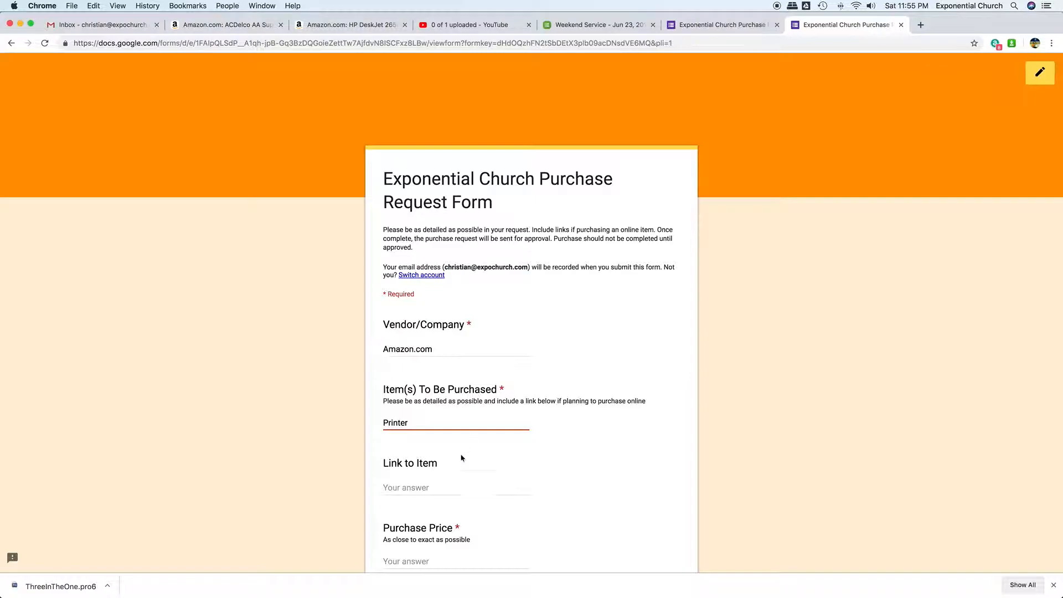
- Copy the HP DeskJet 2655 page address from Amazon into the form's Link to Item answer, closing the duplicate form tab
click(445, 486)
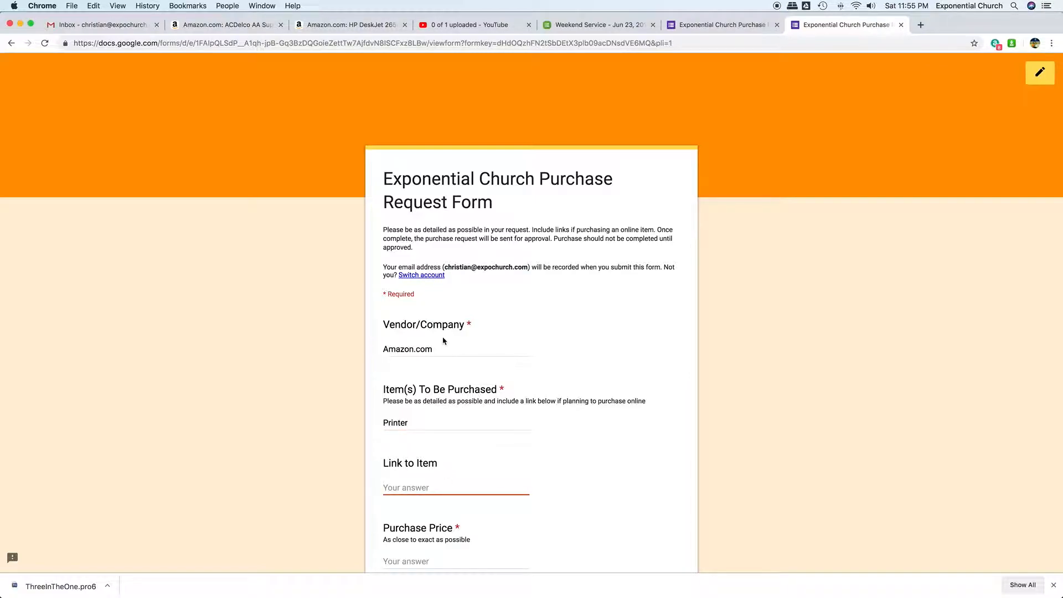
click(332, 28)
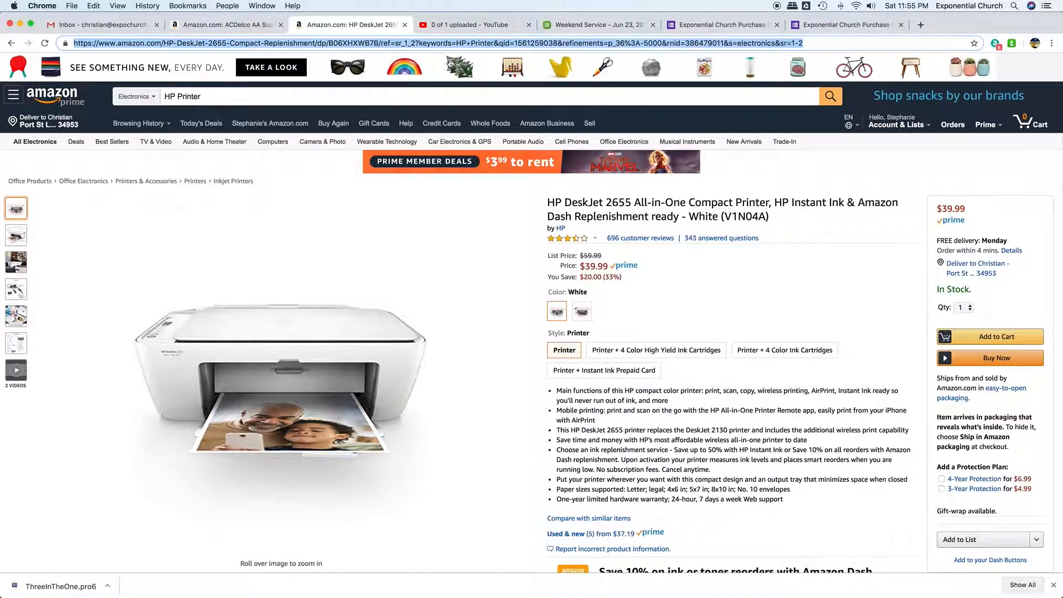
right_click(439, 44)
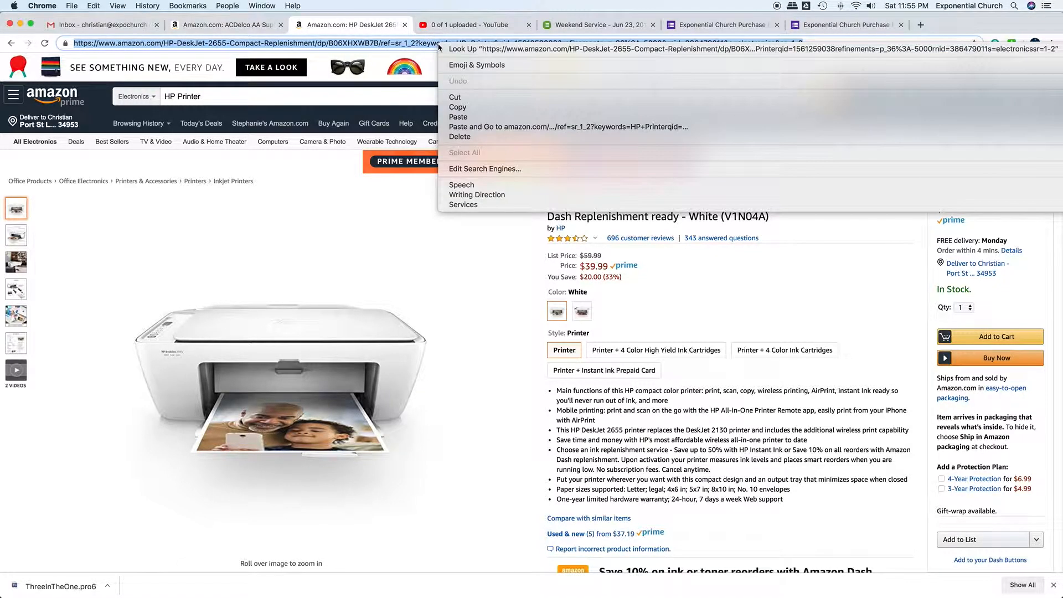
click(457, 106)
click(849, 27)
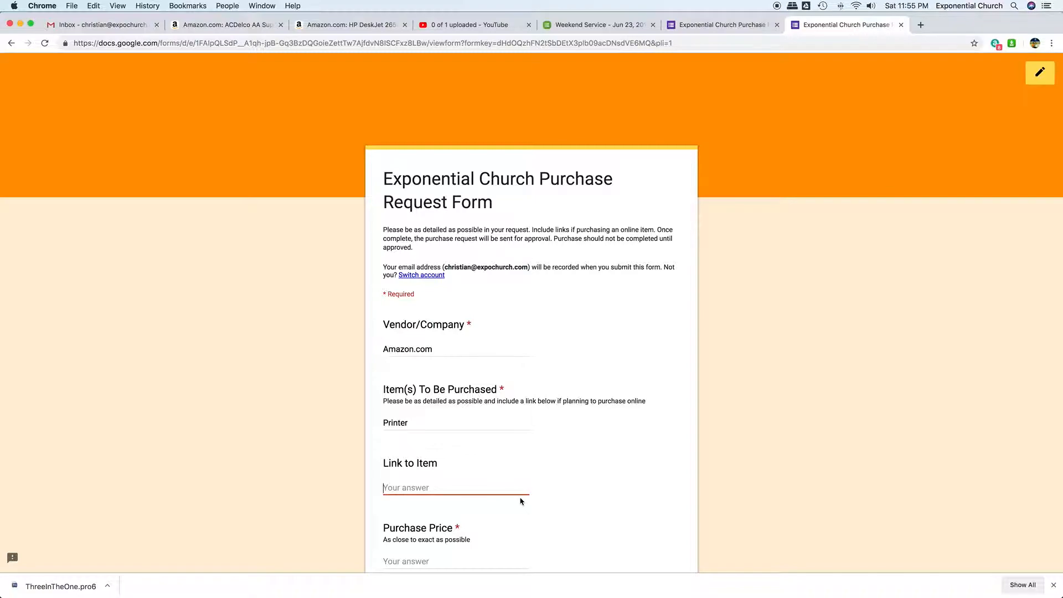
click(776, 25)
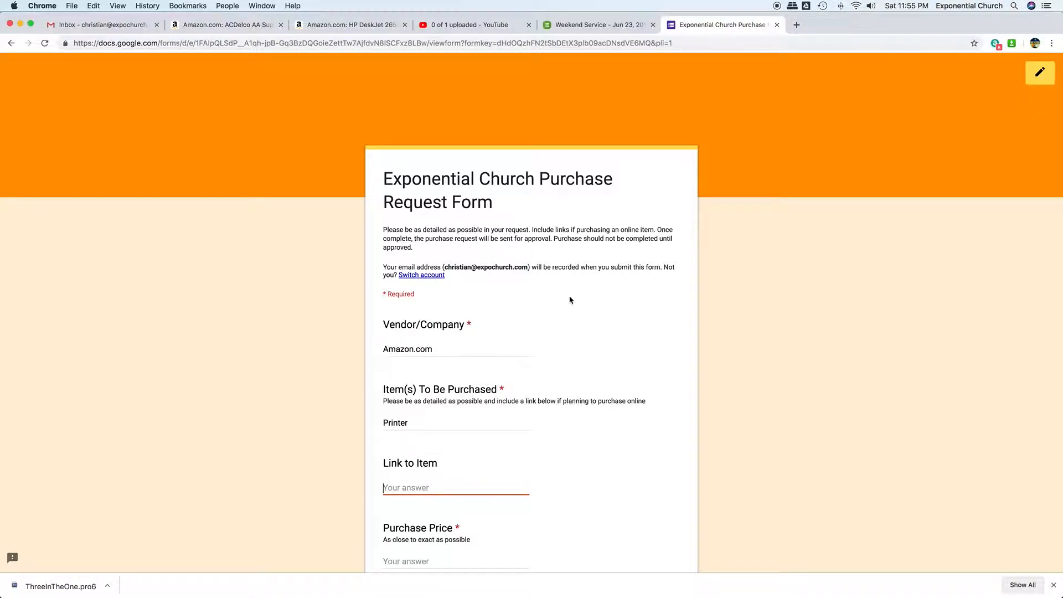
click(465, 484)
right_click(469, 482)
click(498, 506)
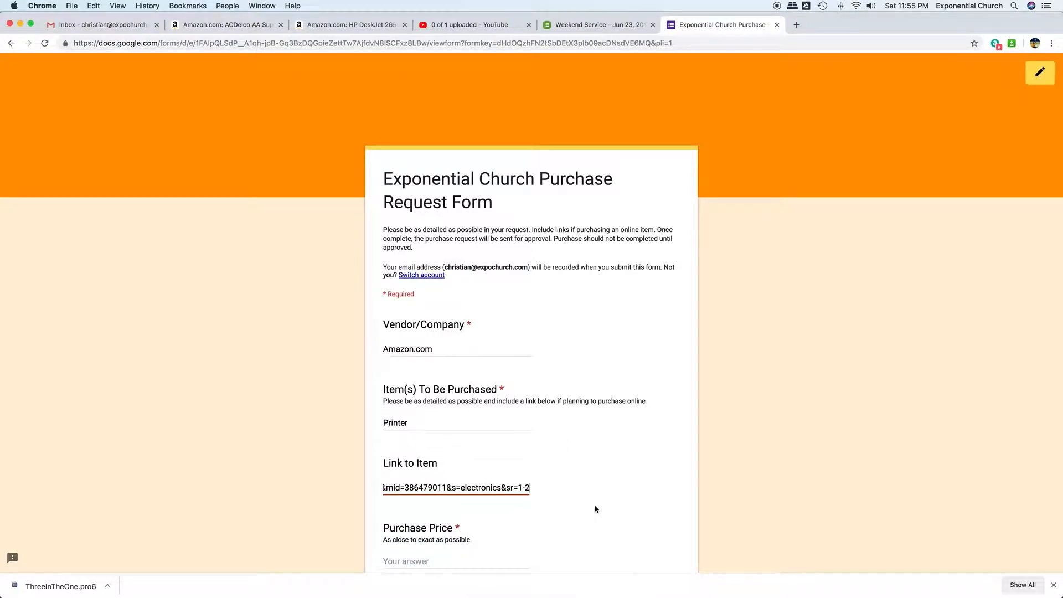
- Look up the printer's price on its Amazon page and enter 39.99 as the Purchase Price
scroll(535, 498, down, 2)
click(446, 493)
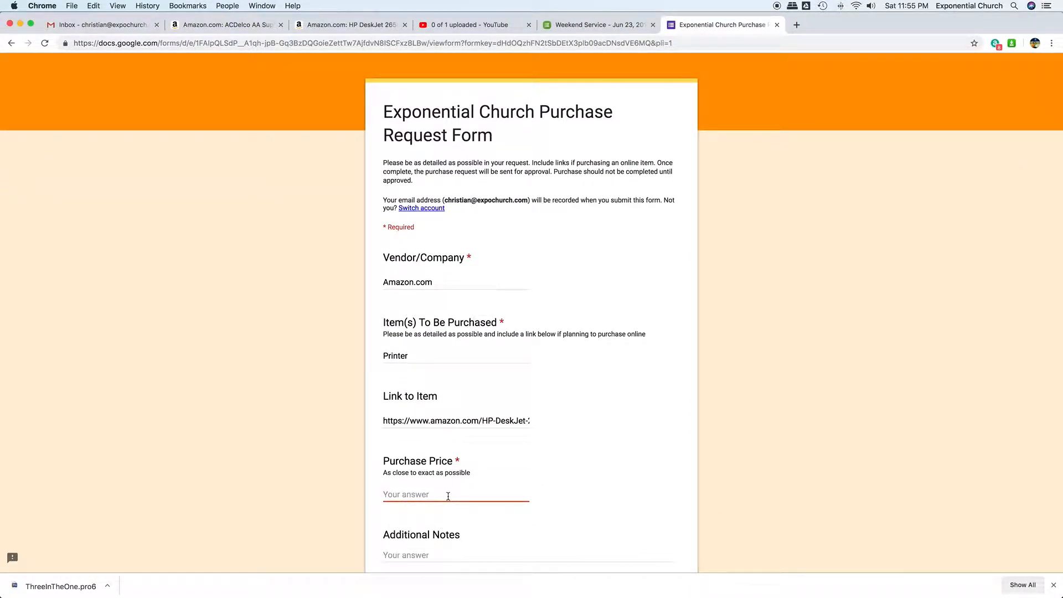
click(339, 25)
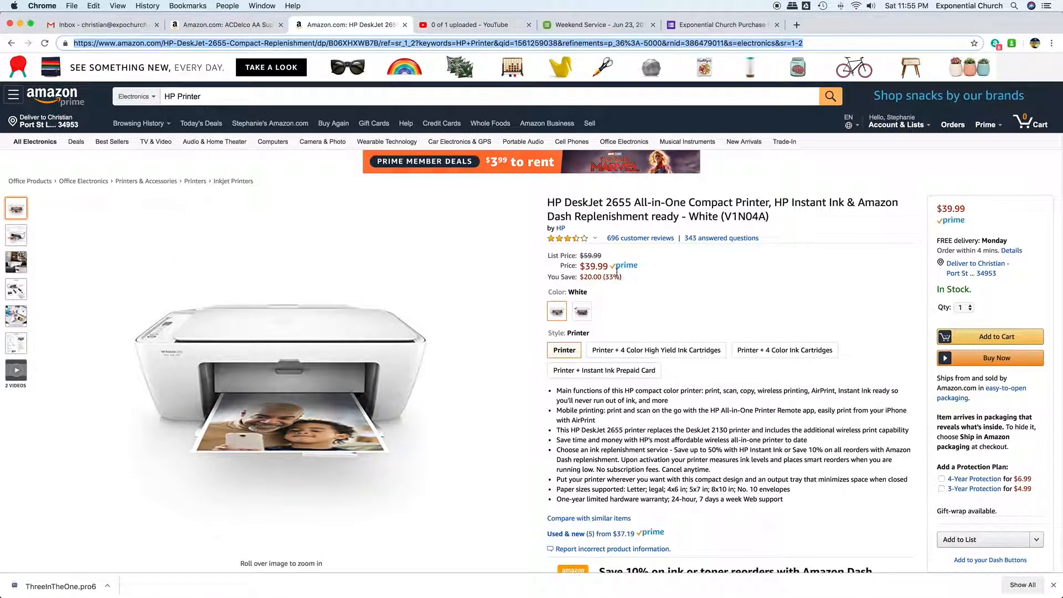
click(720, 24)
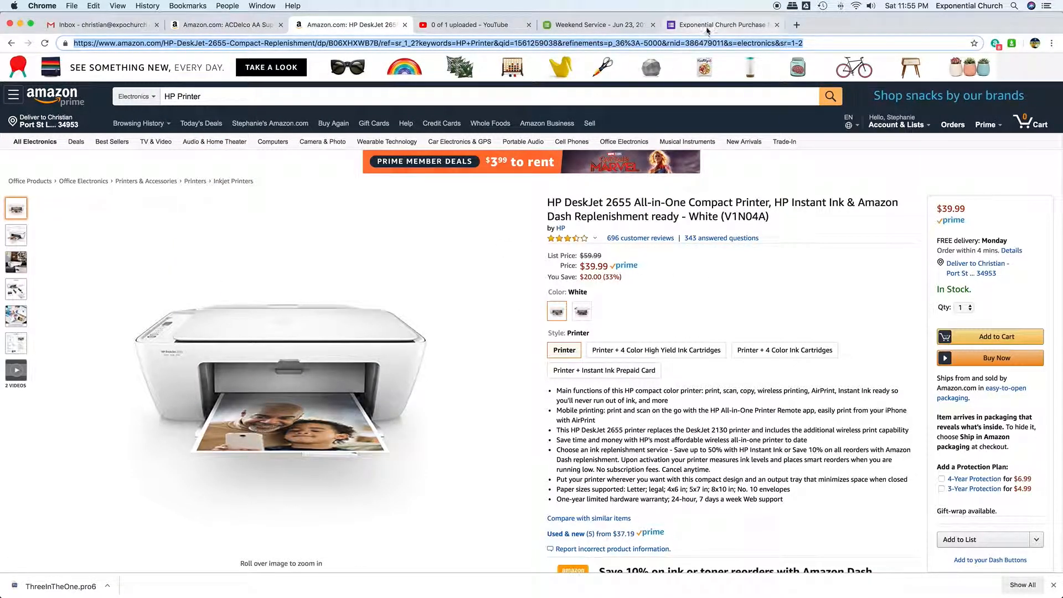
click(414, 490)
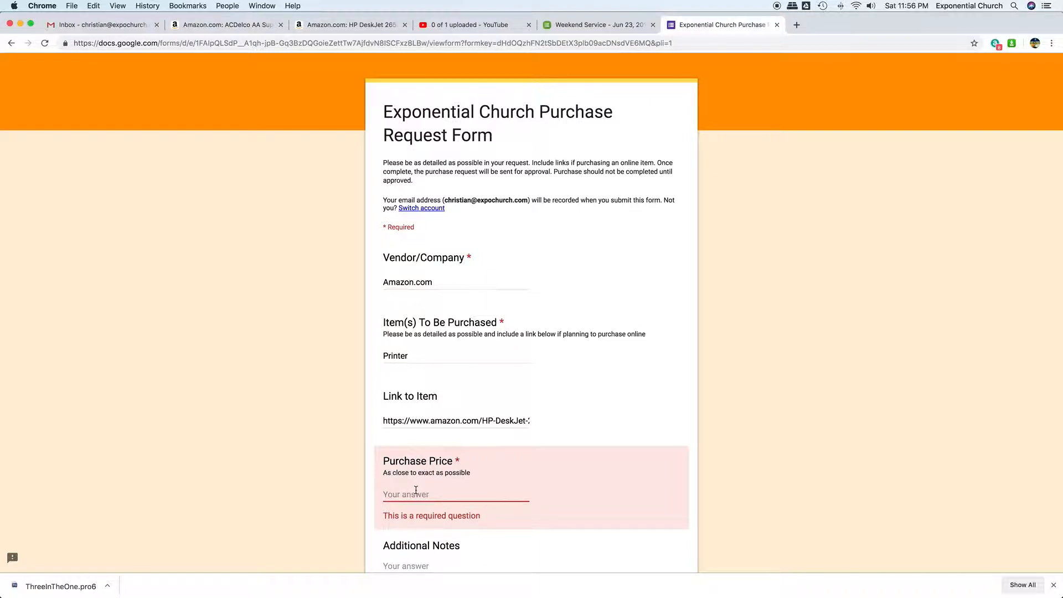
text(39.99)
- Fill in Additional Notes, stating this is a printer for the named colleague to use for worship team purposes during the interim process
scroll(422, 489, down, 2)
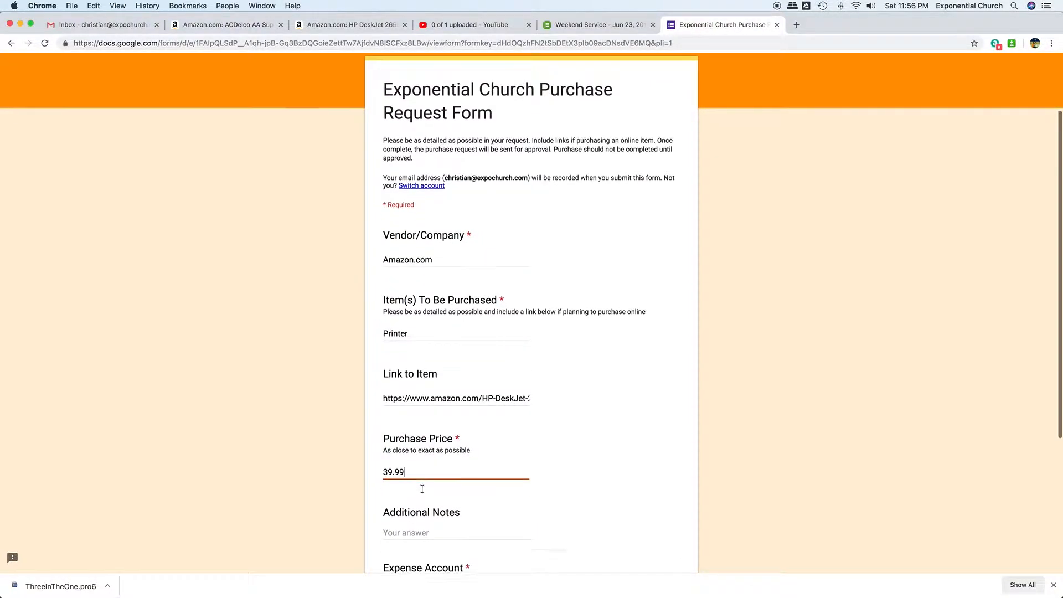
click(431, 505)
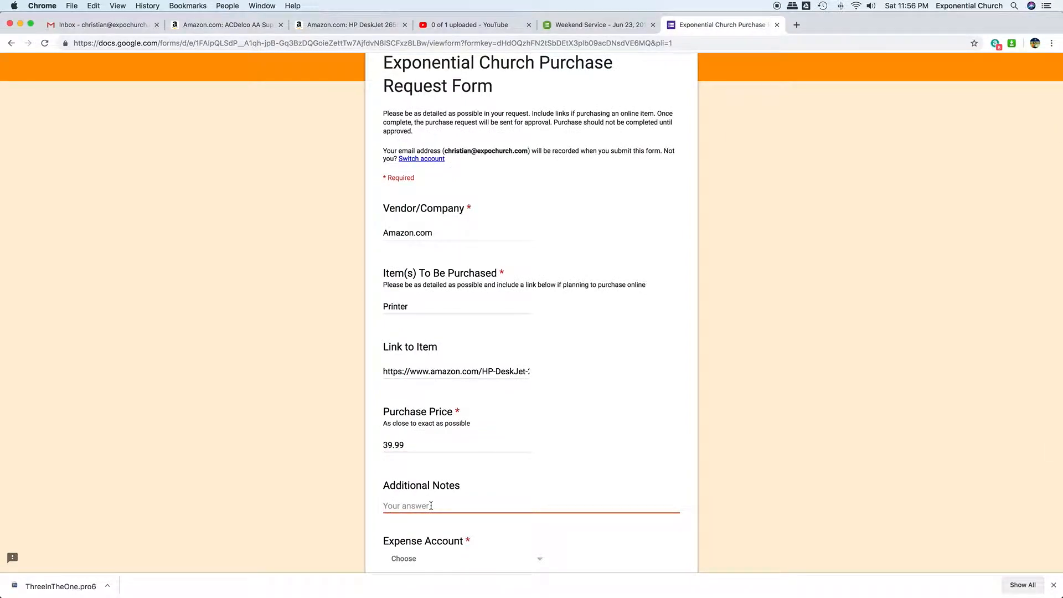
text(This is pritner)
key(BackSpace)
key(BackSpace)
key(BackSpace)
text(er for Scott to use for worship)
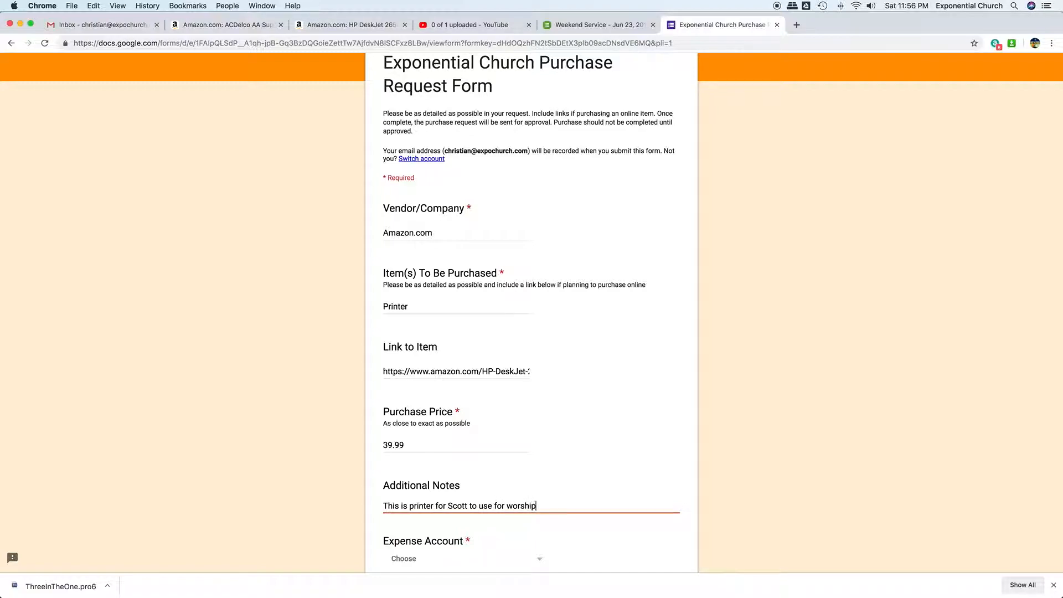
text( p)
key(BackSpace)
text(team purposes during the interim process.)
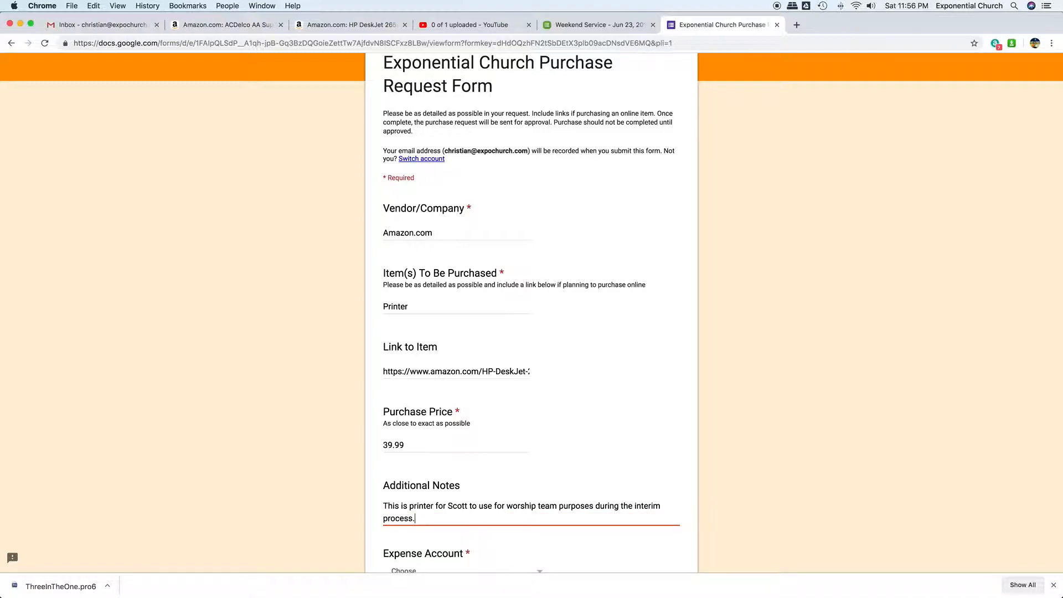
- Choose 5540 -- Worship Supplies as the Expense Account and submit the purchase request
scroll(459, 504, down, 3)
click(432, 437)
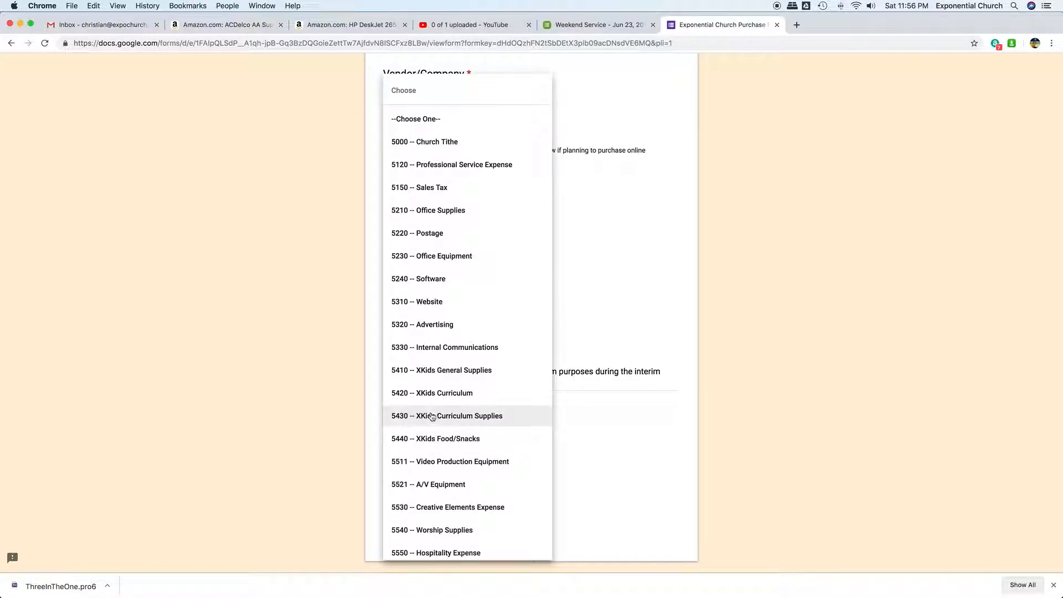
scroll(470, 420, down, 1)
scroll(470, 419, down, 3)
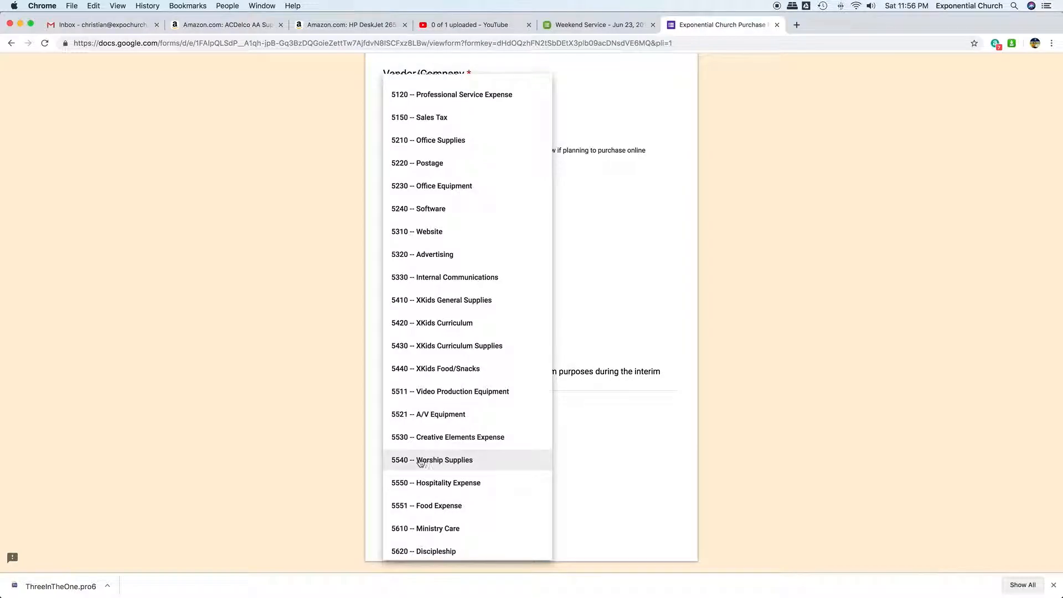
click(451, 461)
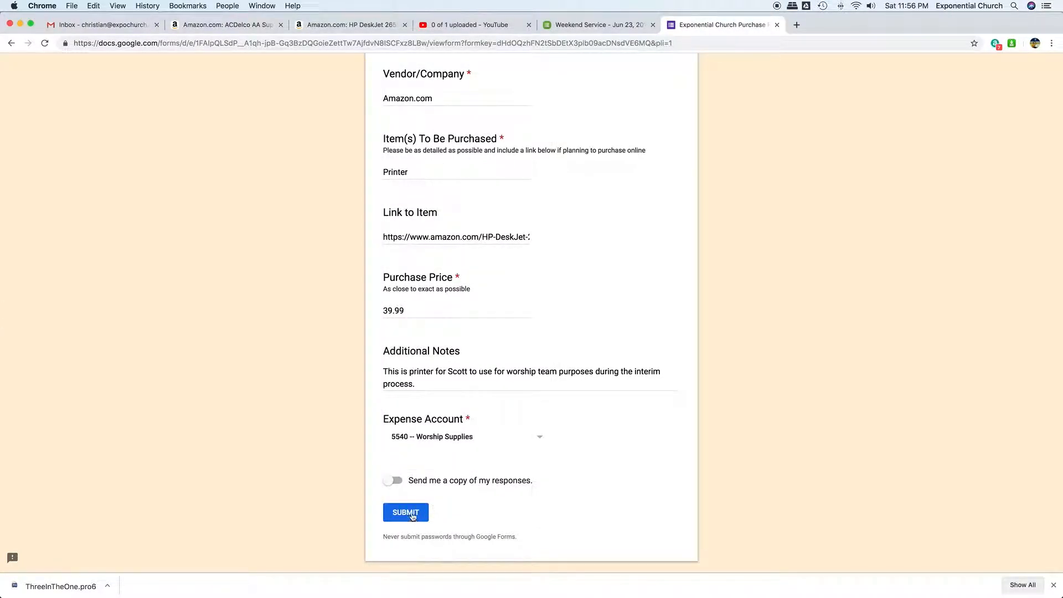
click(412, 516)
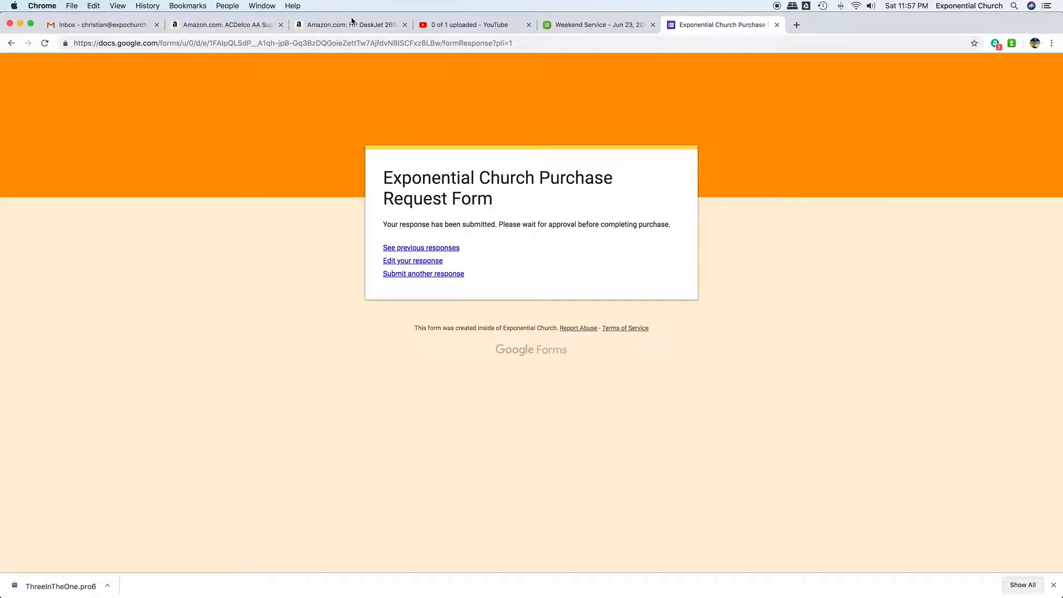
- Switch to the Gmail inbox and open Google Drive from its Google apps
click(96, 24)
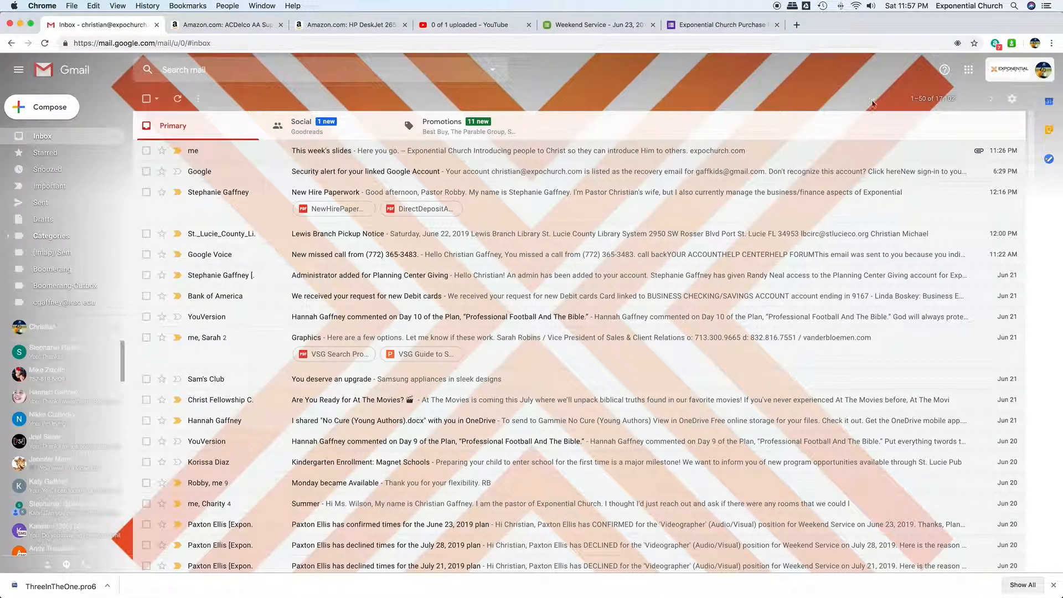
click(968, 73)
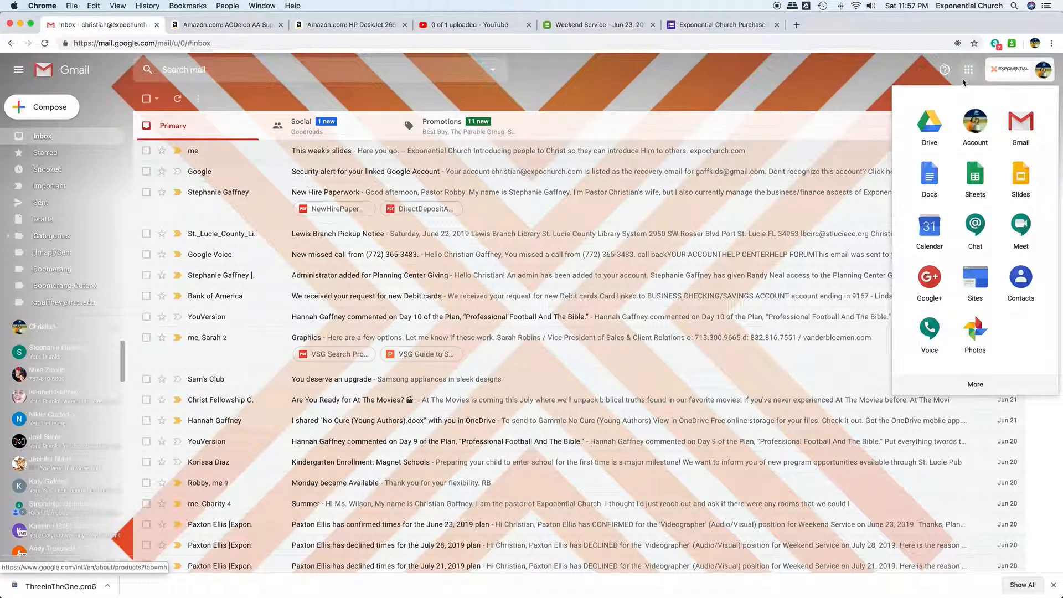
click(929, 124)
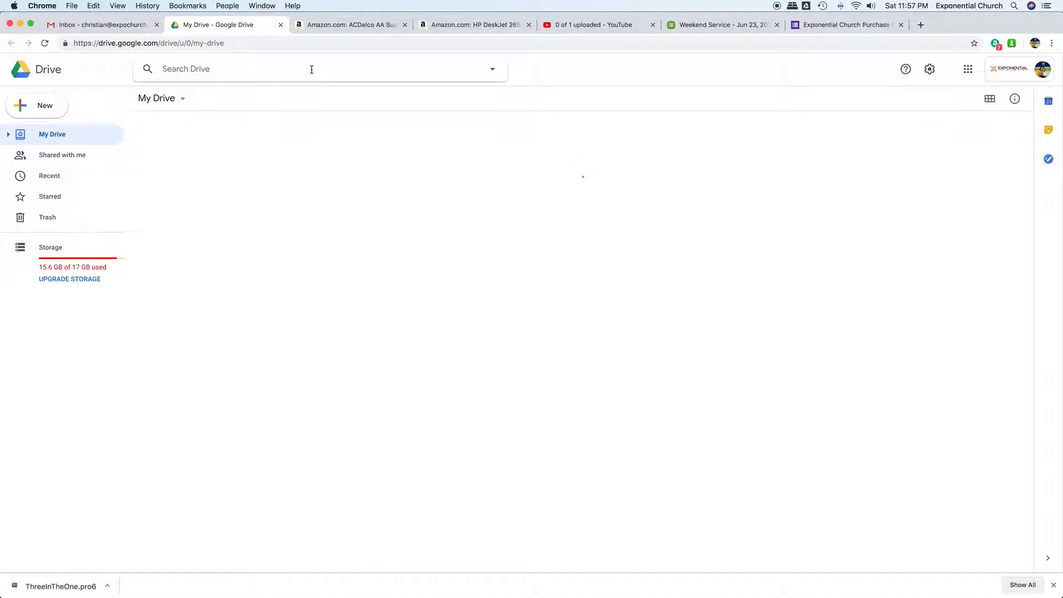
- Search Drive for "Purchase", open the Purchase Request spreadsheet, and dismiss the cell edit history tip
click(312, 69)
text(Purc)
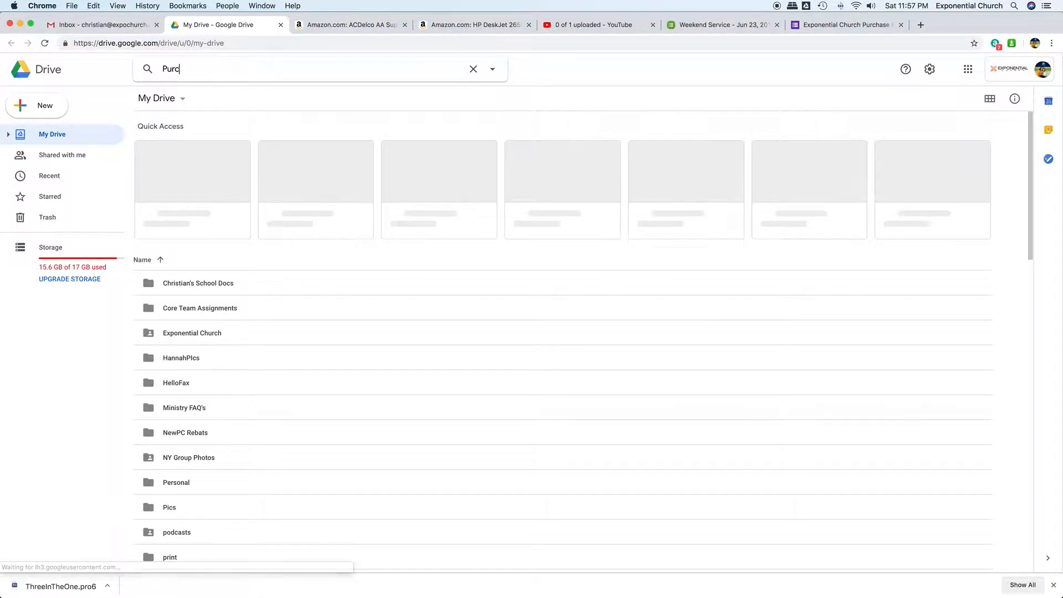
text(h)
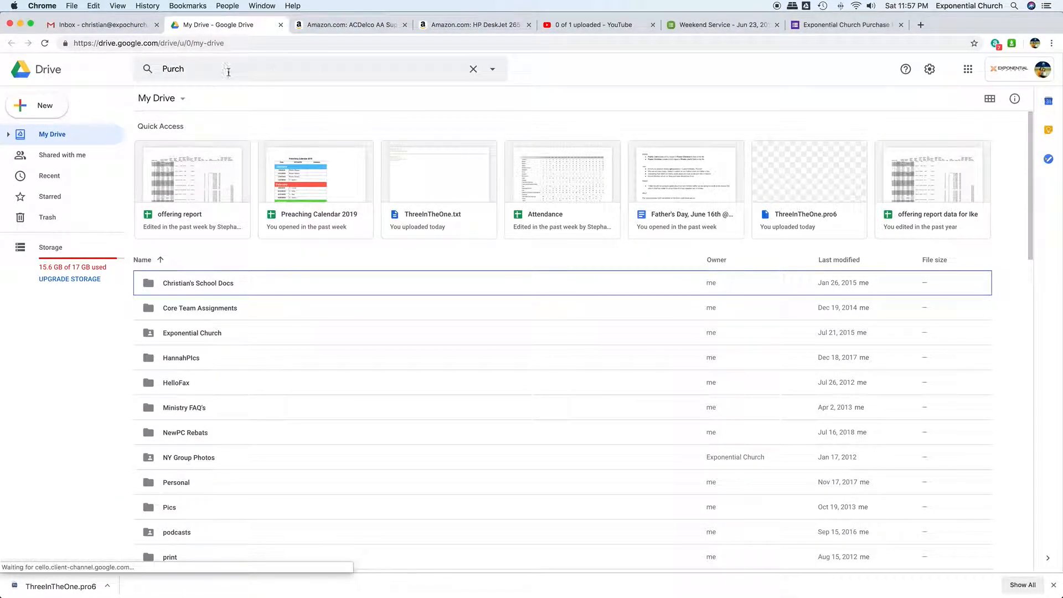
click(244, 76)
text(ase)
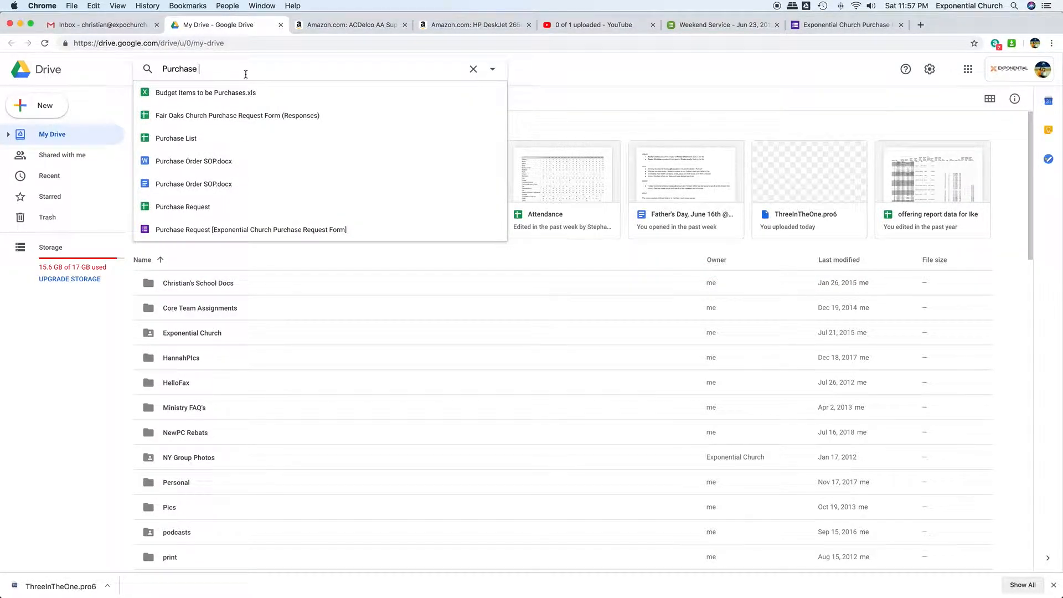
click(219, 206)
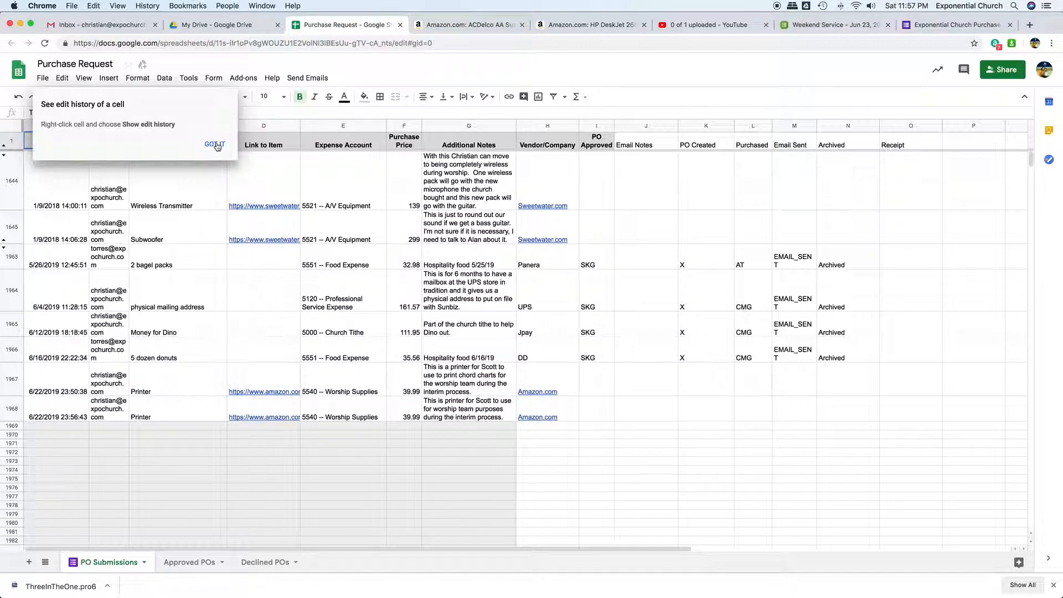
click(216, 145)
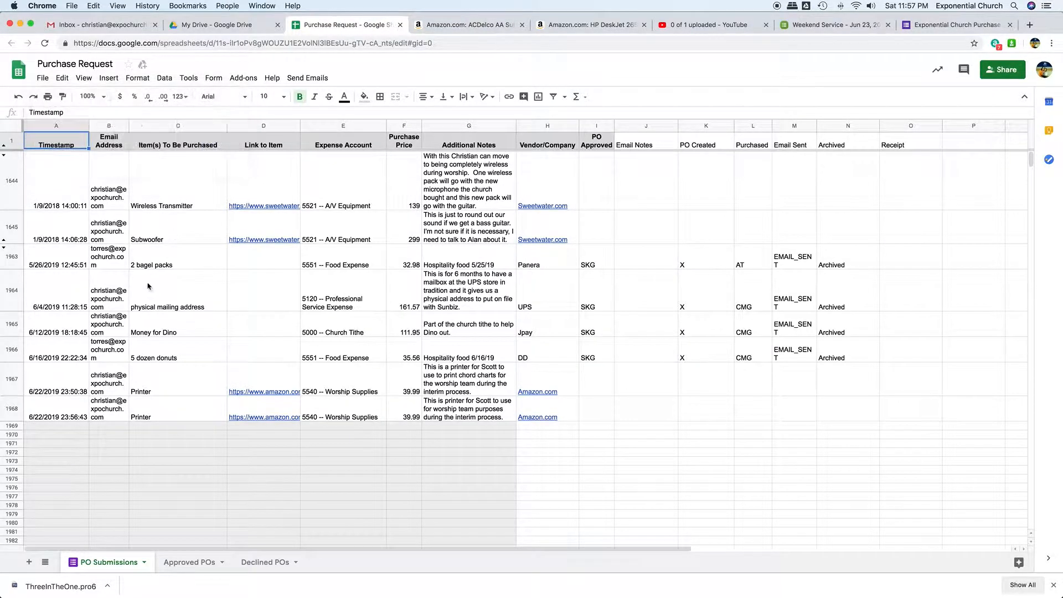
- Delete the earlier duplicate printer submission, row 1967, from the PO Submissions sheet
click(13, 382)
right_click(12, 382)
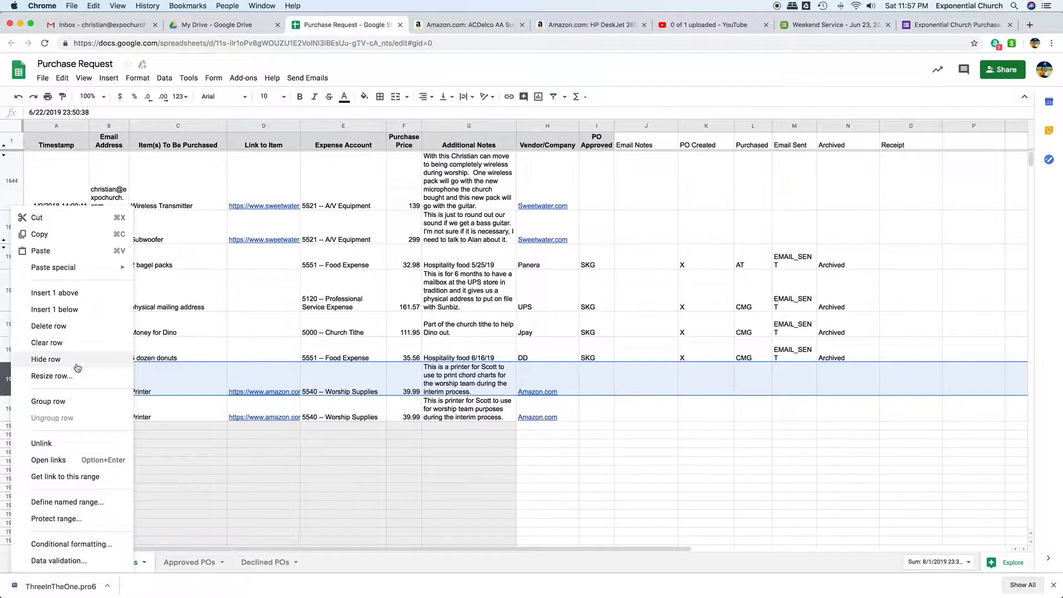
click(76, 326)
click(228, 425)
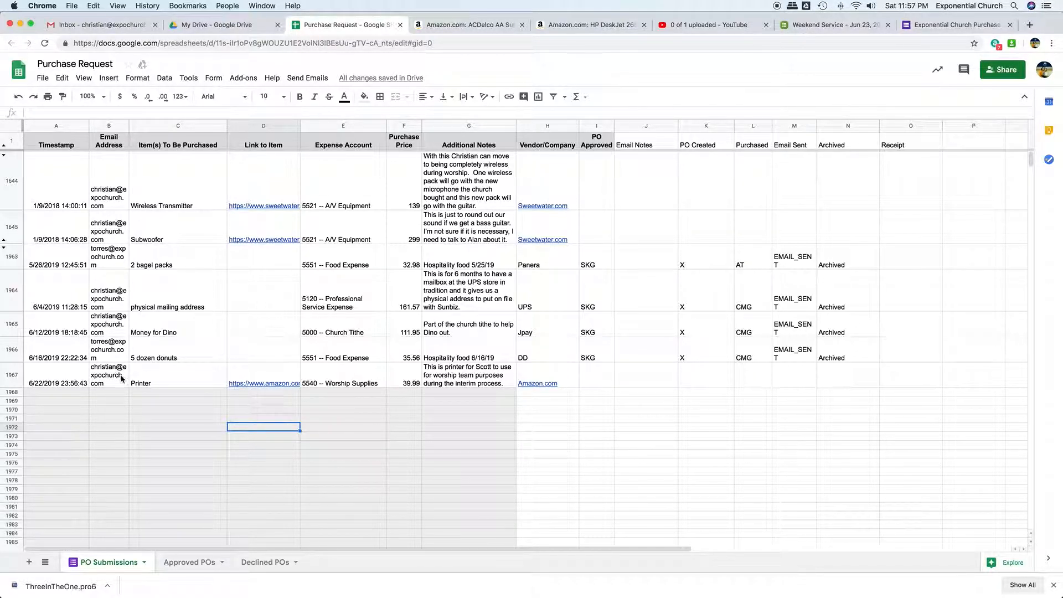
- Examine each field of the remaining printer submission in row 1967, from Timestamp through Email Notes
click(51, 383)
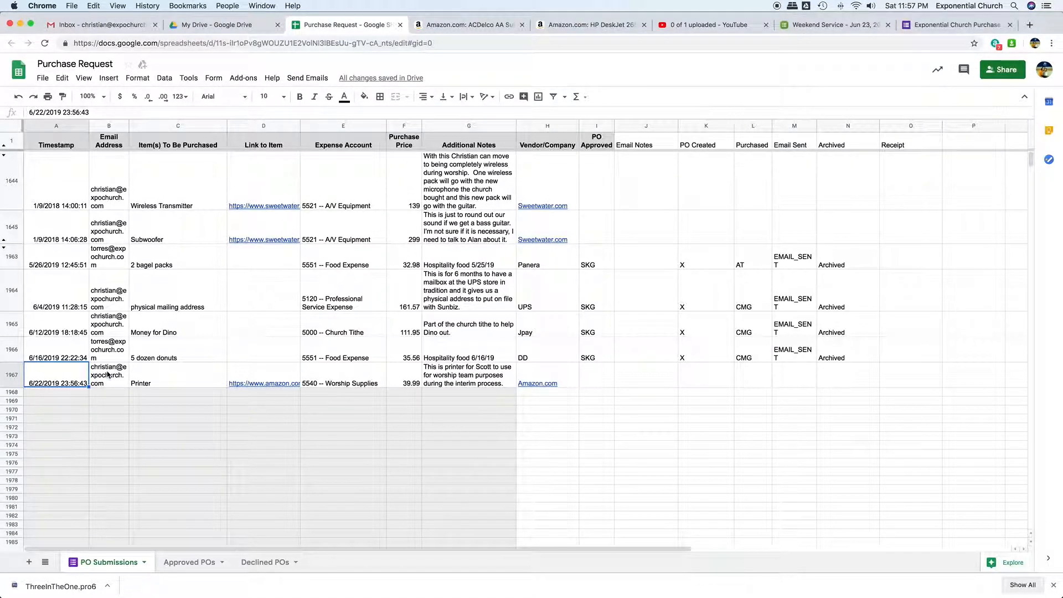
click(109, 375)
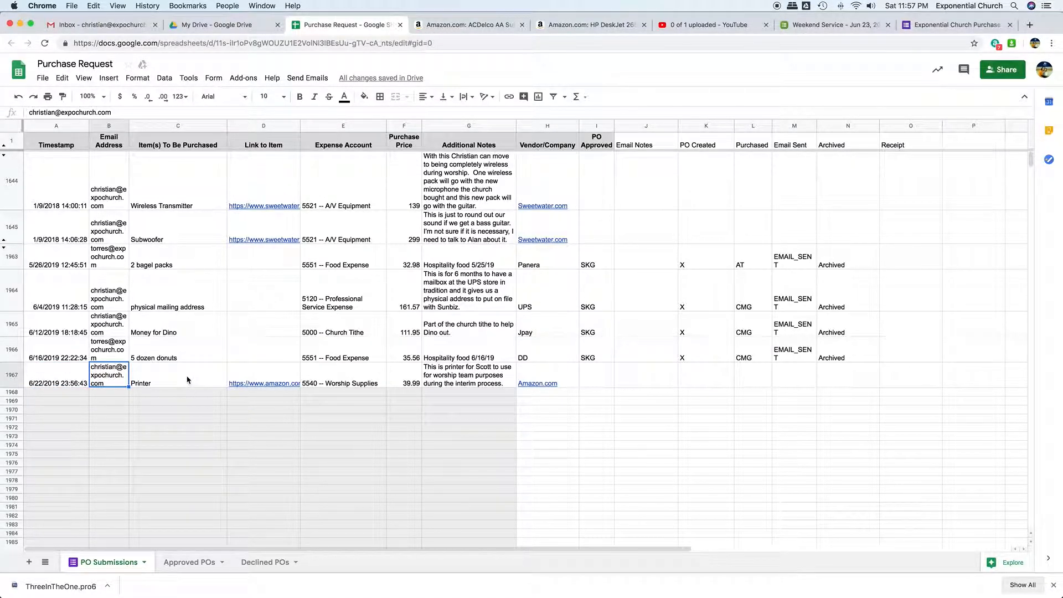
click(187, 381)
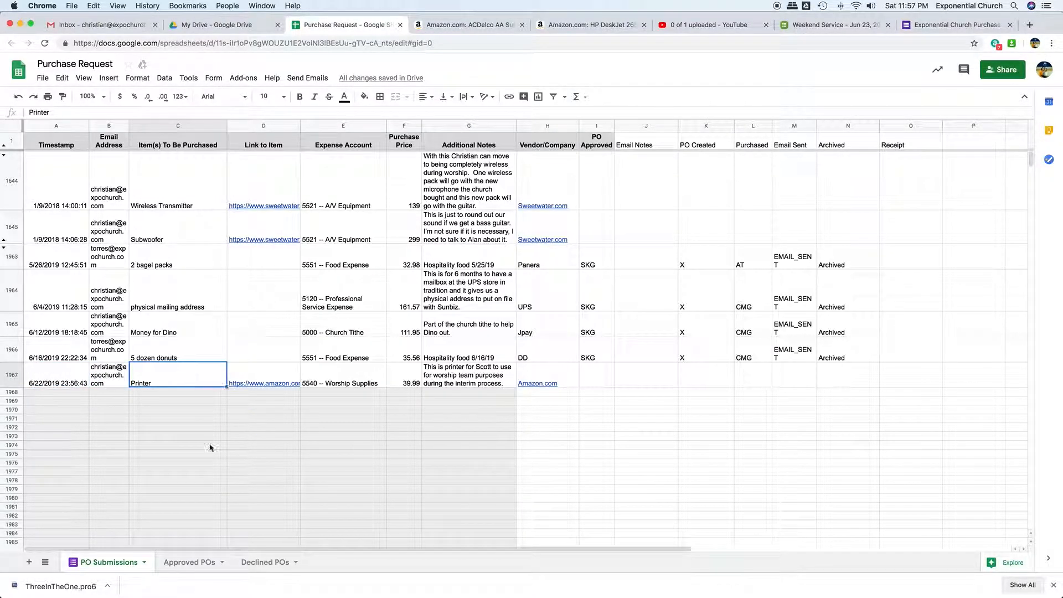
click(277, 374)
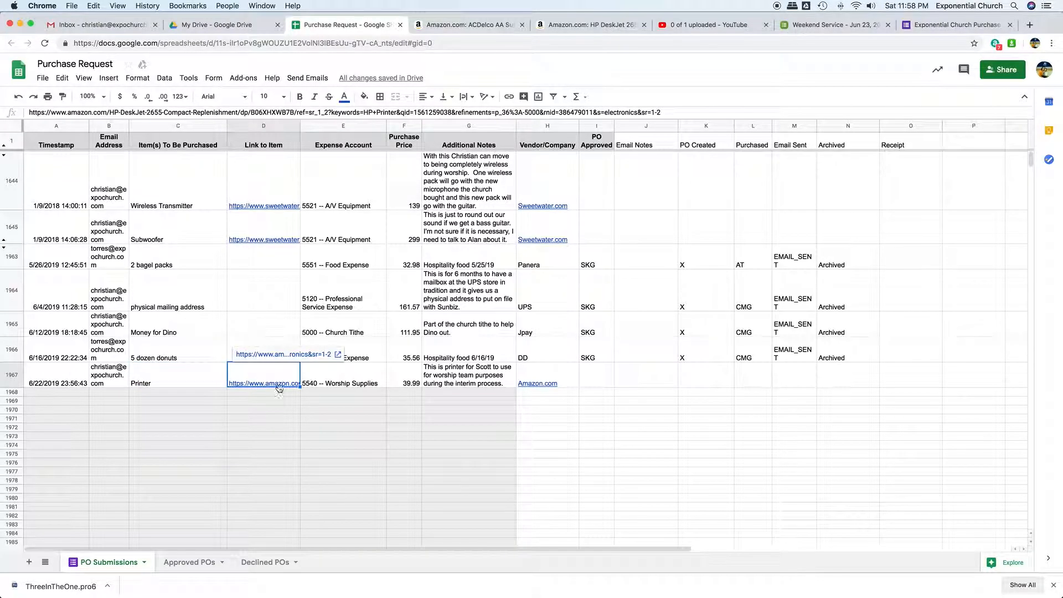
click(344, 379)
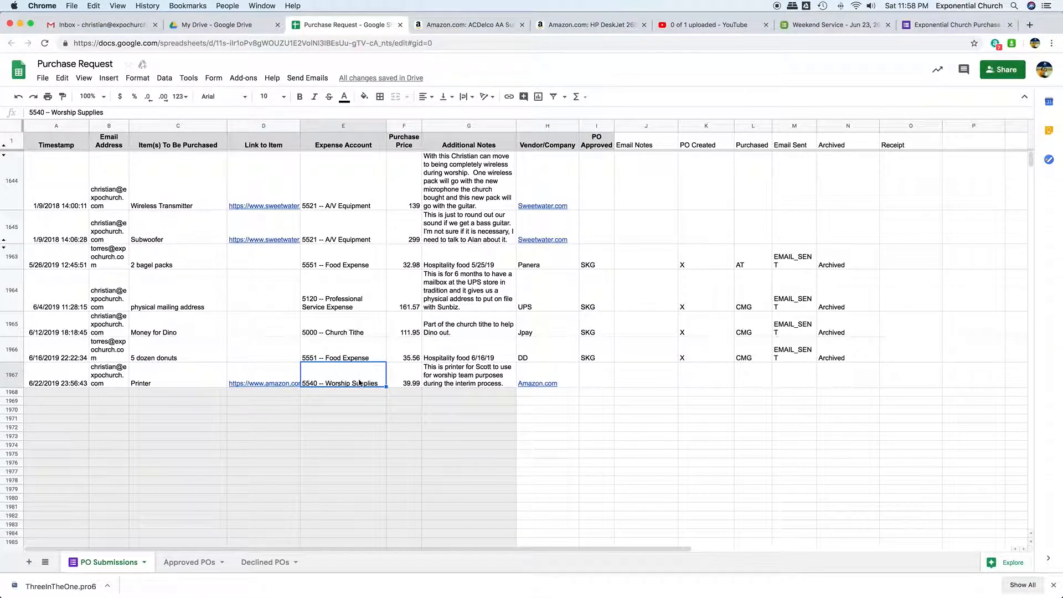
click(403, 376)
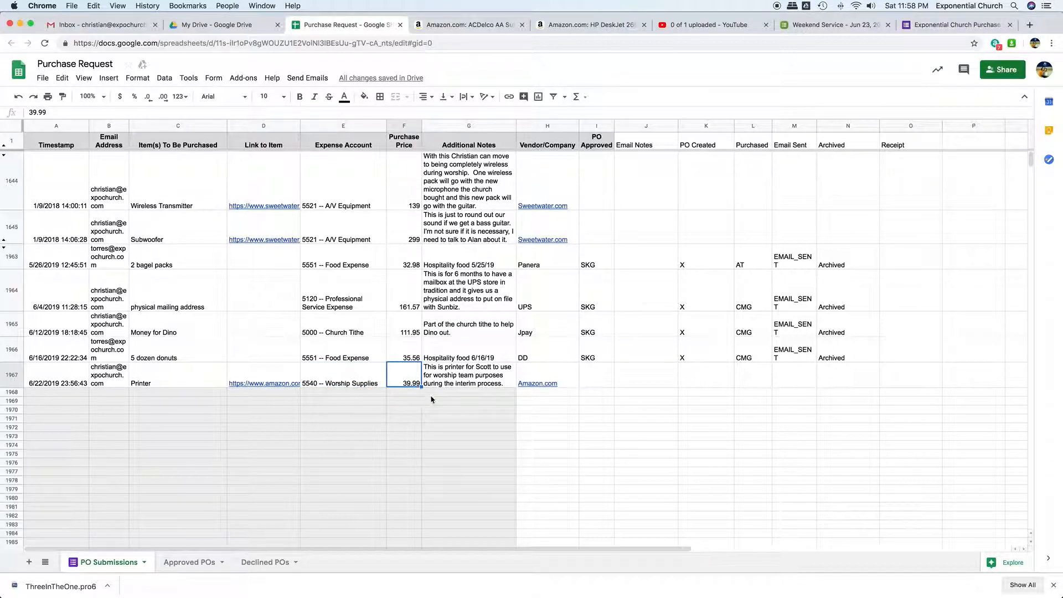
click(458, 382)
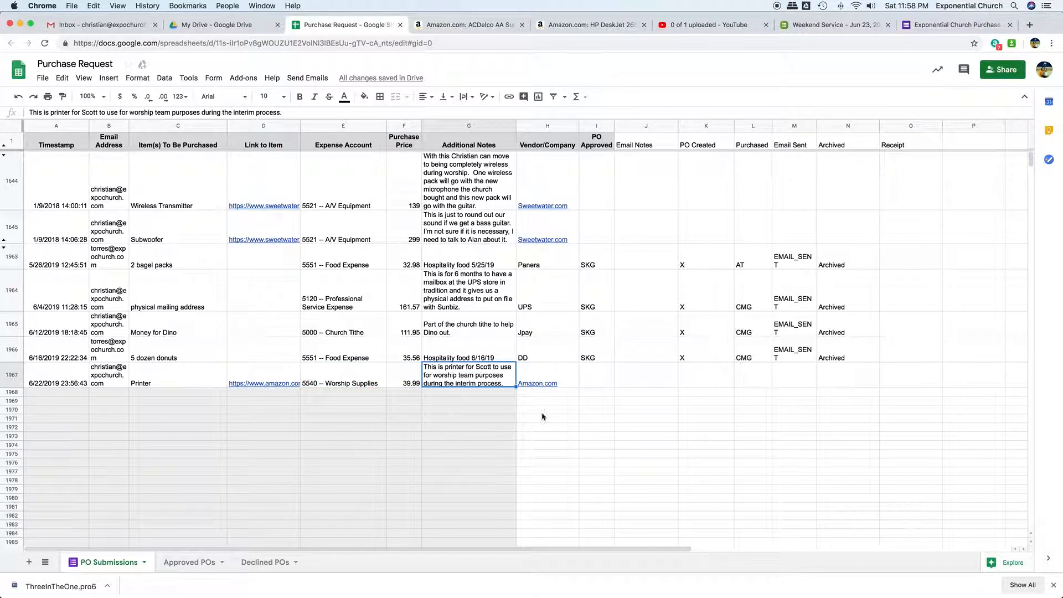
click(559, 375)
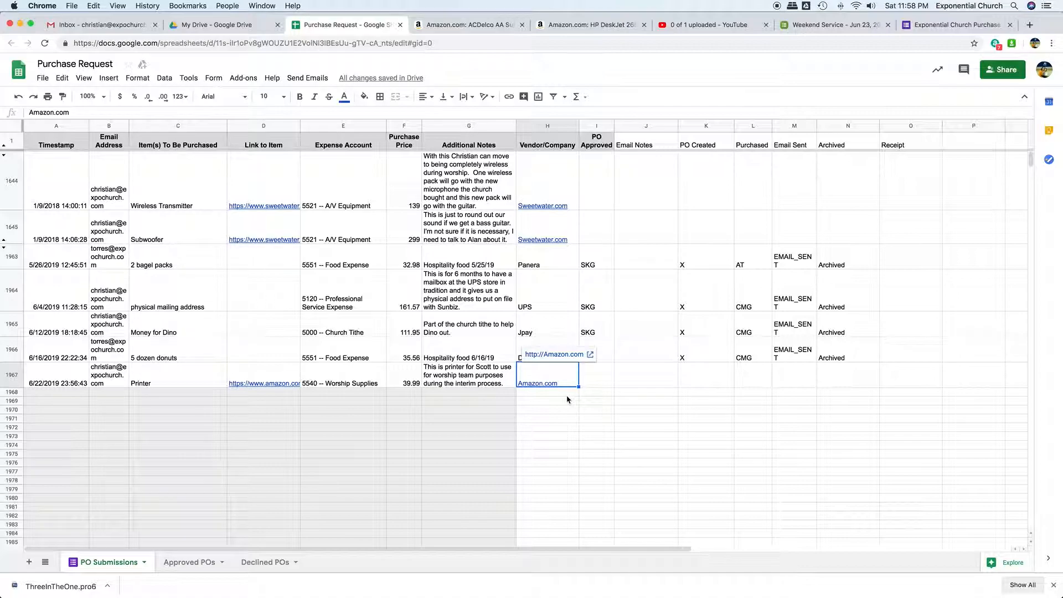
click(603, 379)
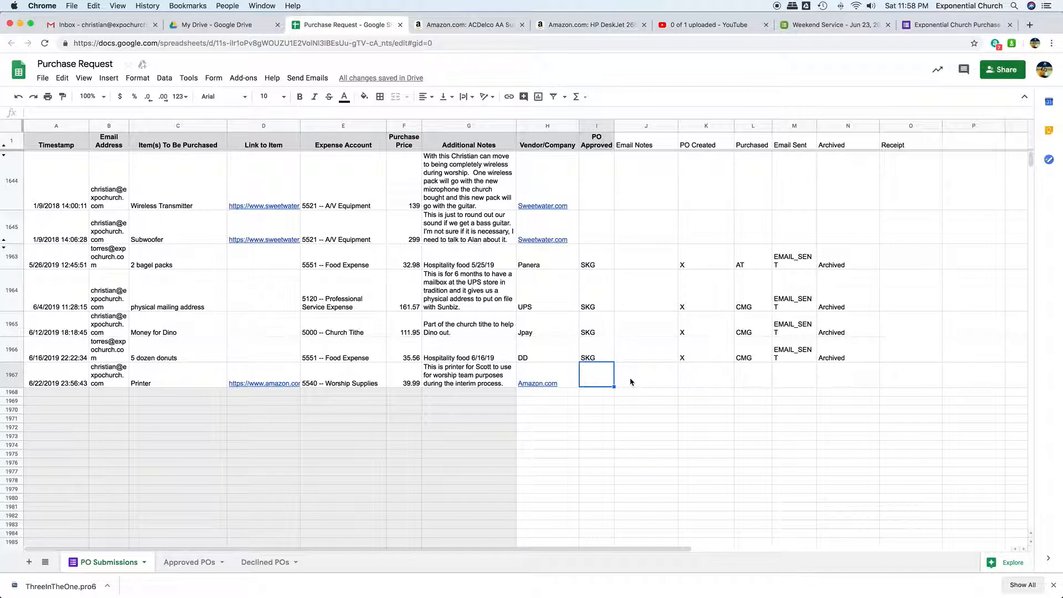
click(655, 382)
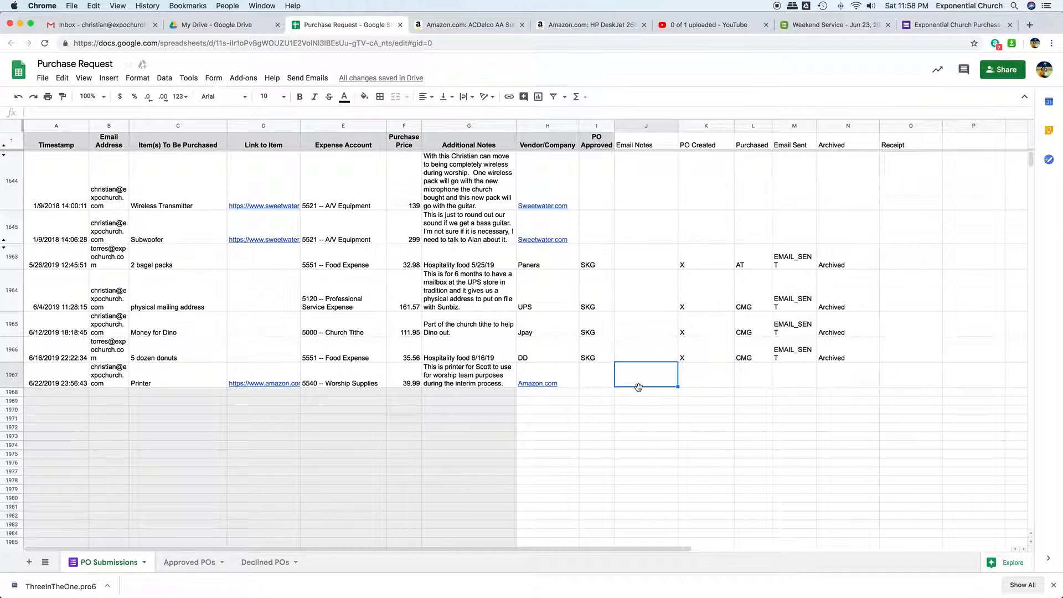
- Mark the printer request as approved by entering the initials CMG under PO Approved
click(595, 377)
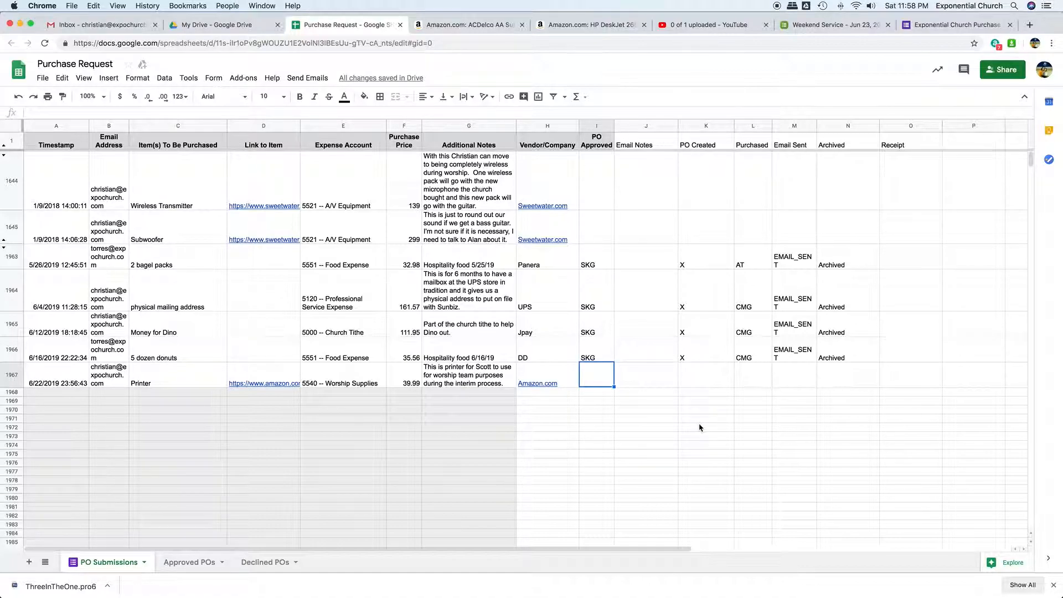
text(CMG)
key(Tab)
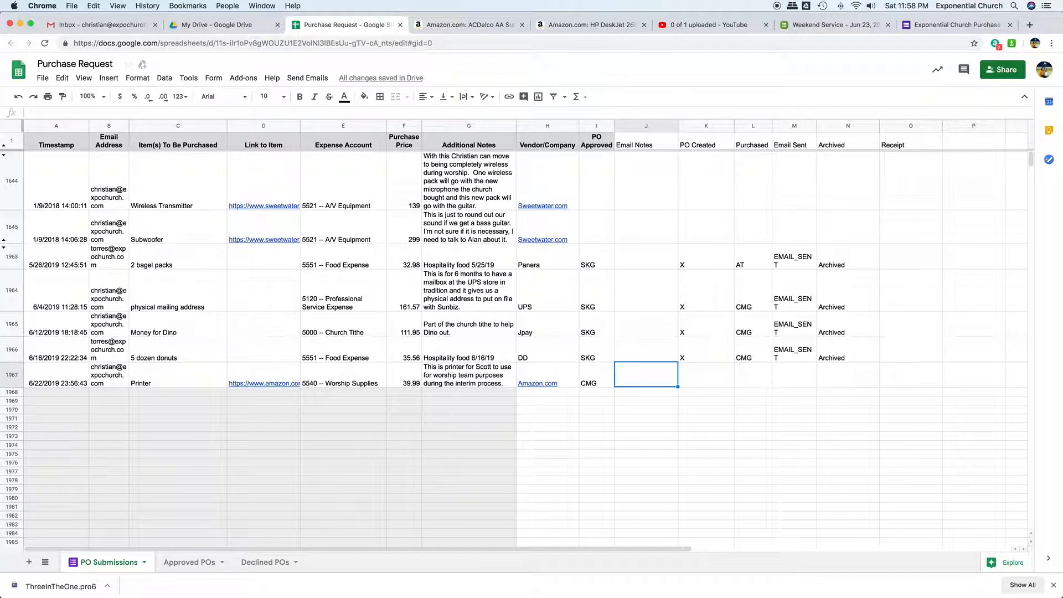
- Enter "Please remember to keep your receipt." as the Email Notes for the printer request
text(Please )
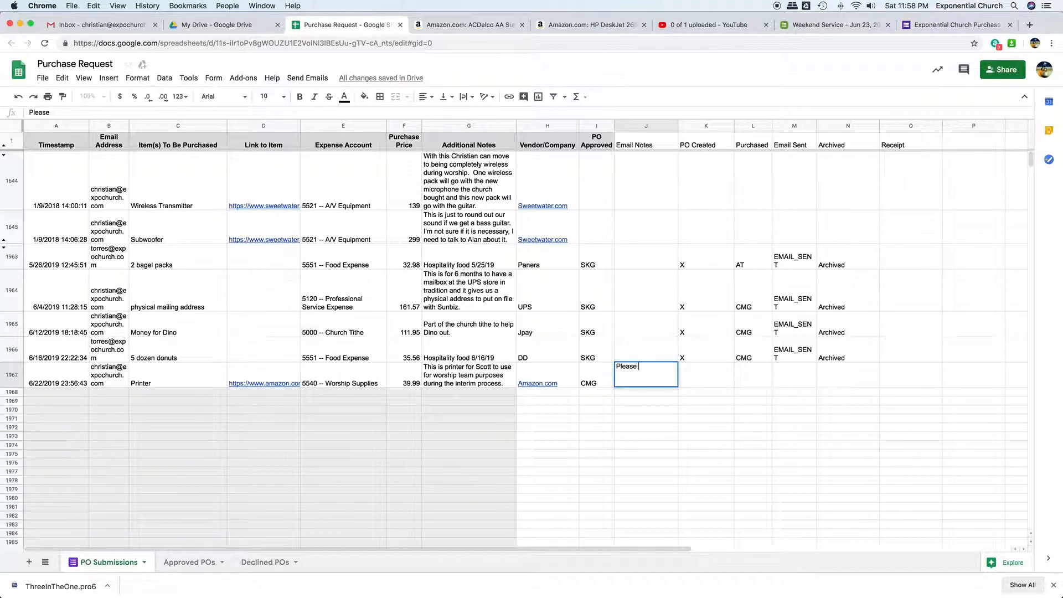
text(remember to keep)
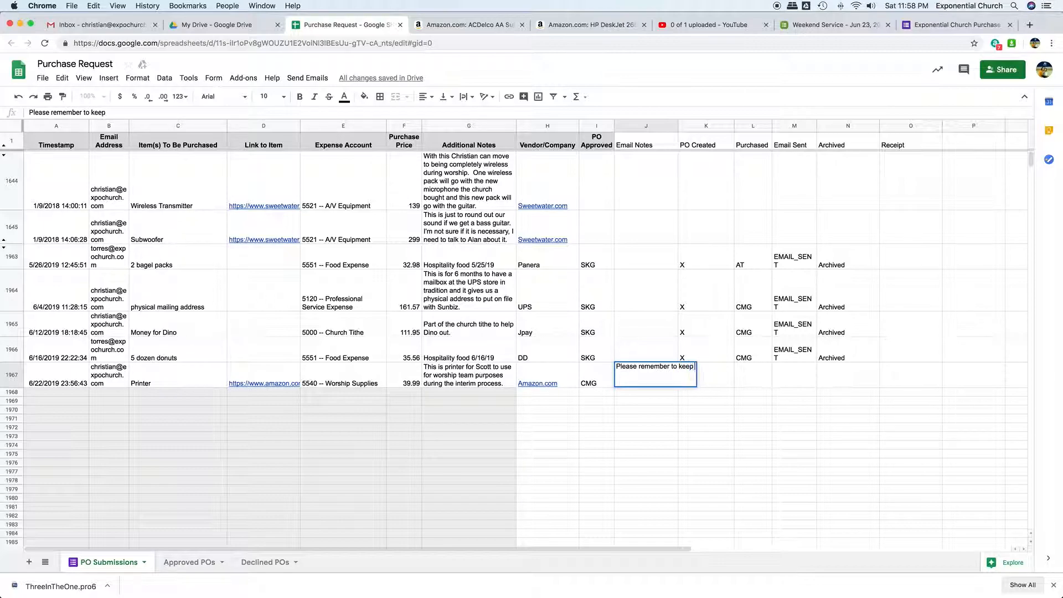
text( your receipt.)
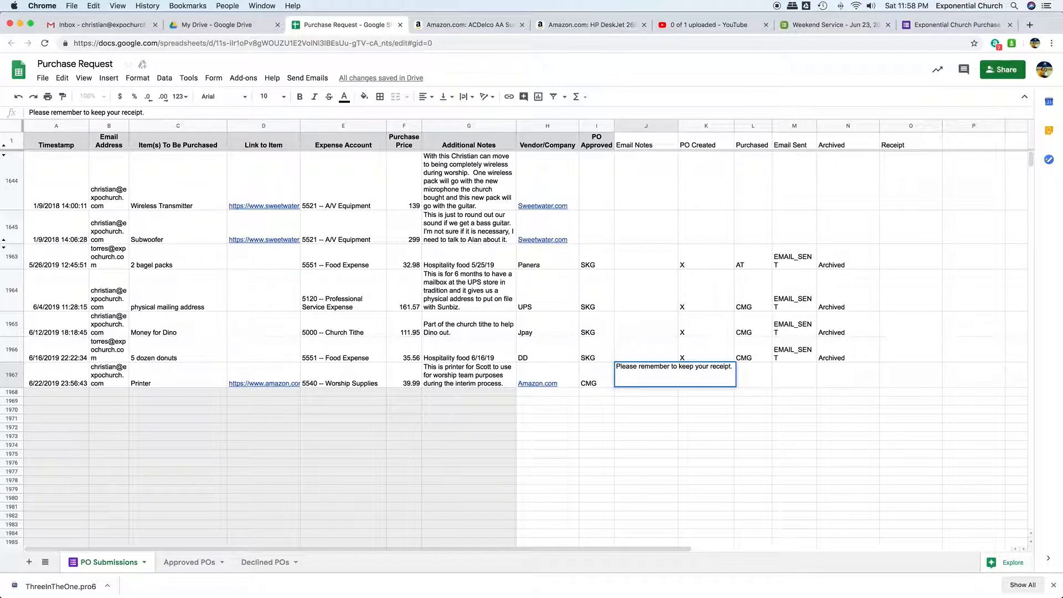
key(Return)
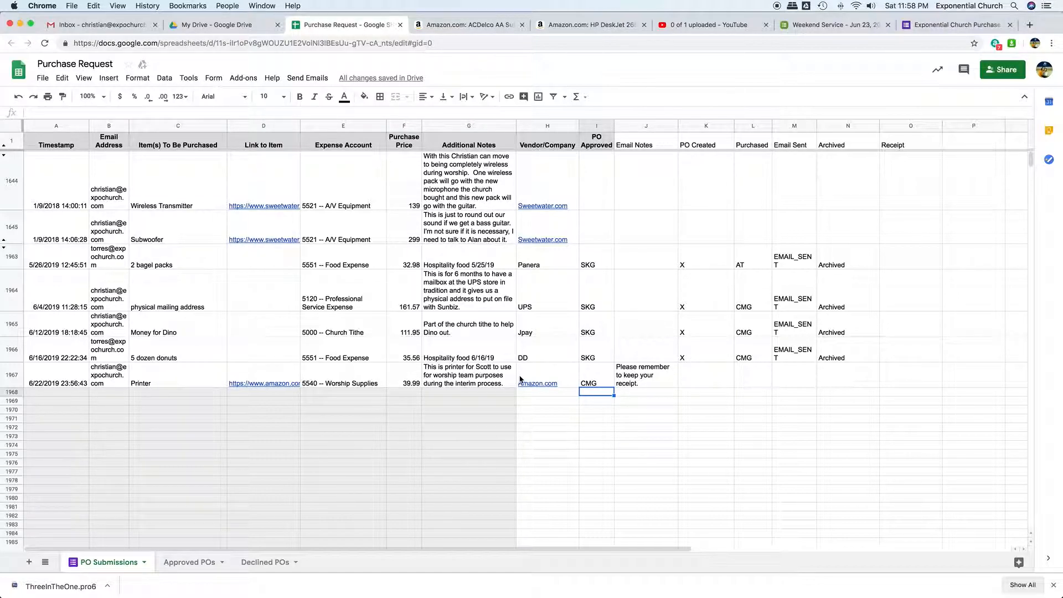
- Check the available Send Emails options and view the Declined POs sheet before returning to PO Submissions
click(310, 79)
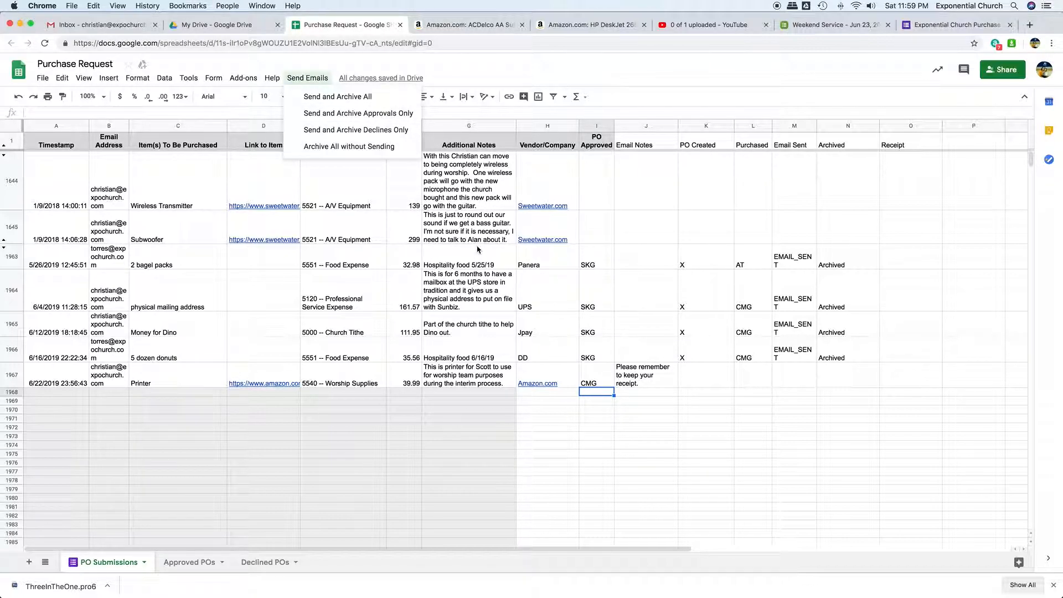
click(599, 397)
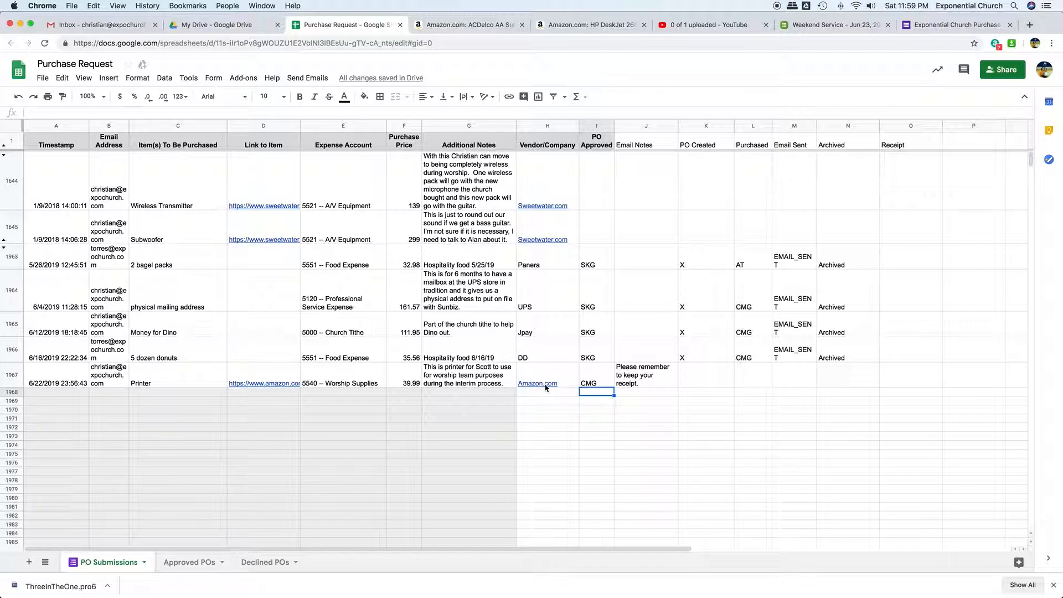
click(260, 562)
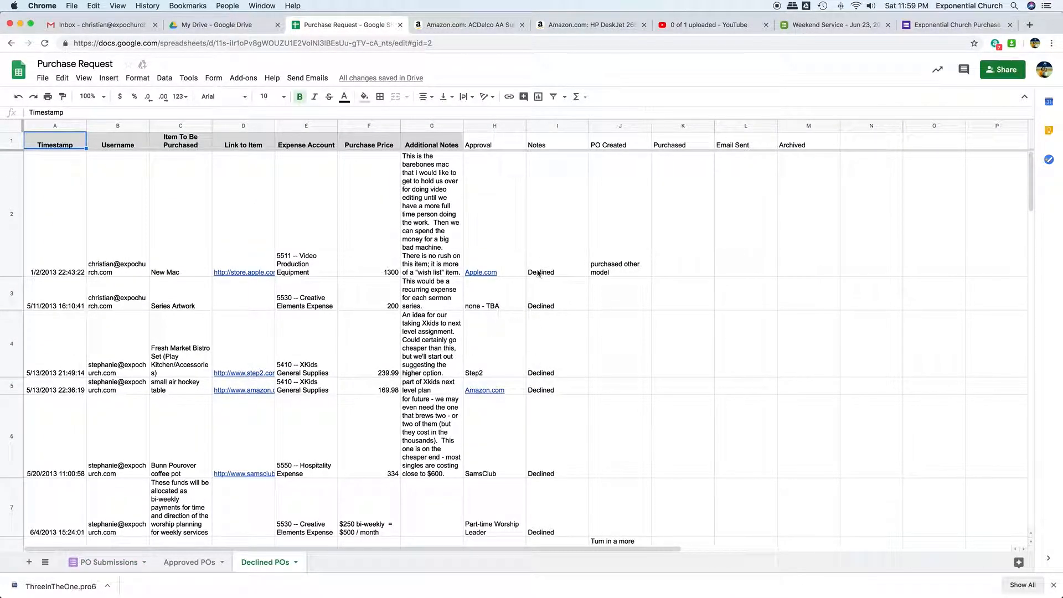
click(125, 561)
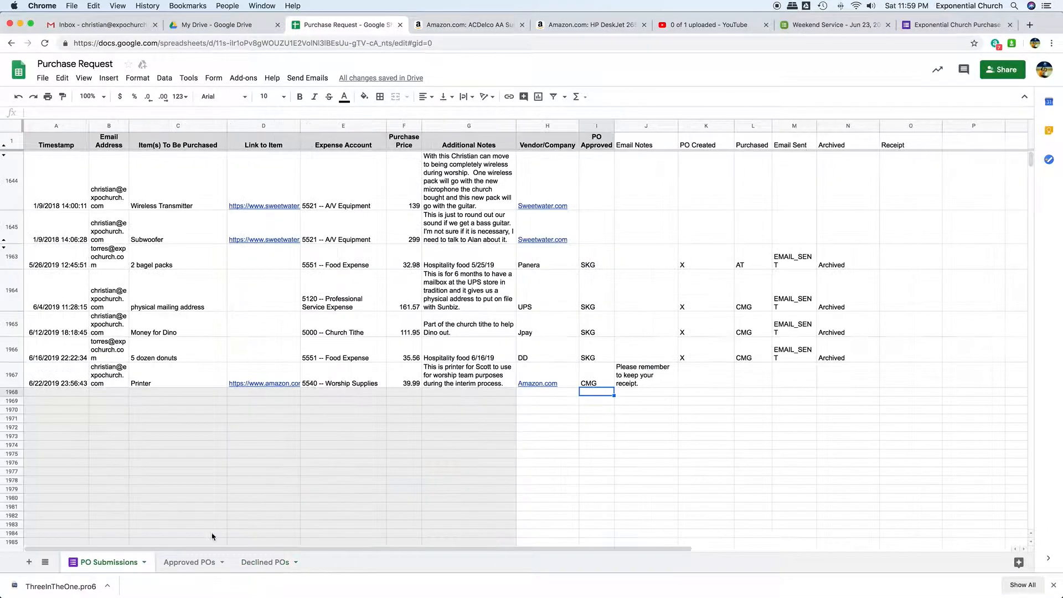
- Change the printer request's PO Approved entry to "Declined"
click(596, 387)
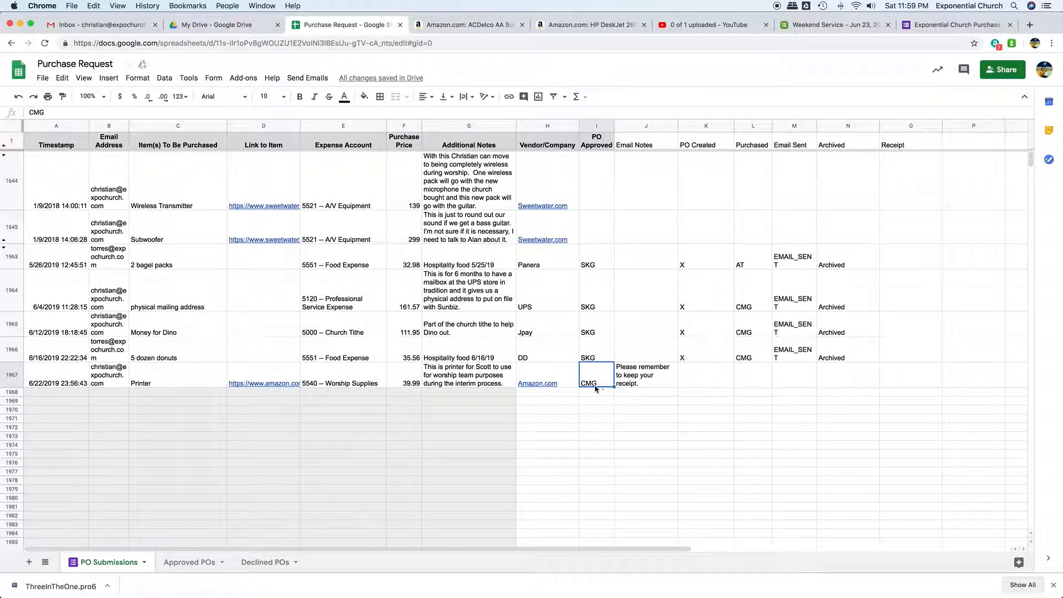
text(Declined)
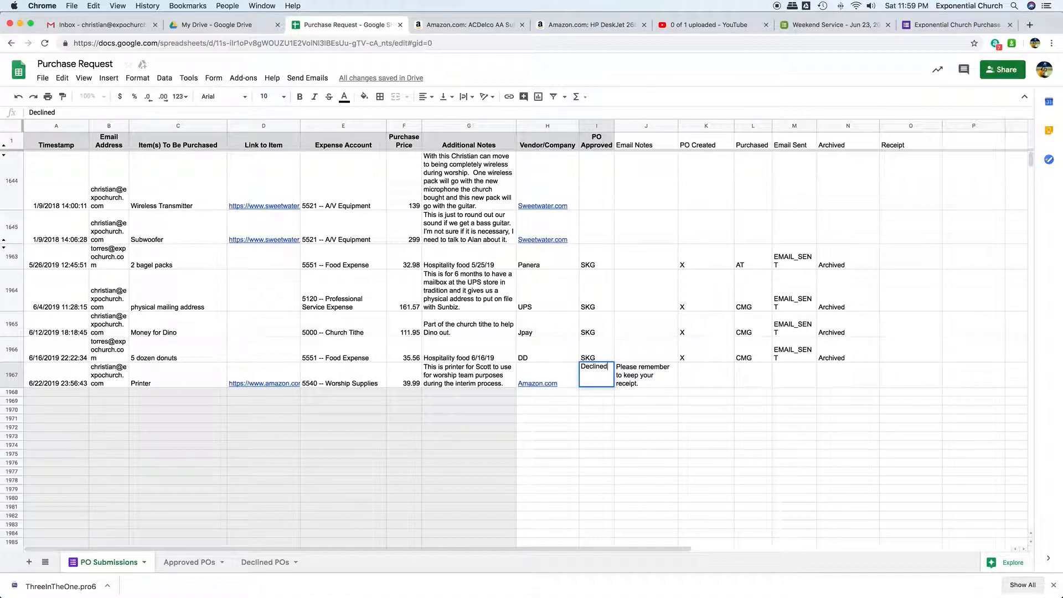
click(597, 127)
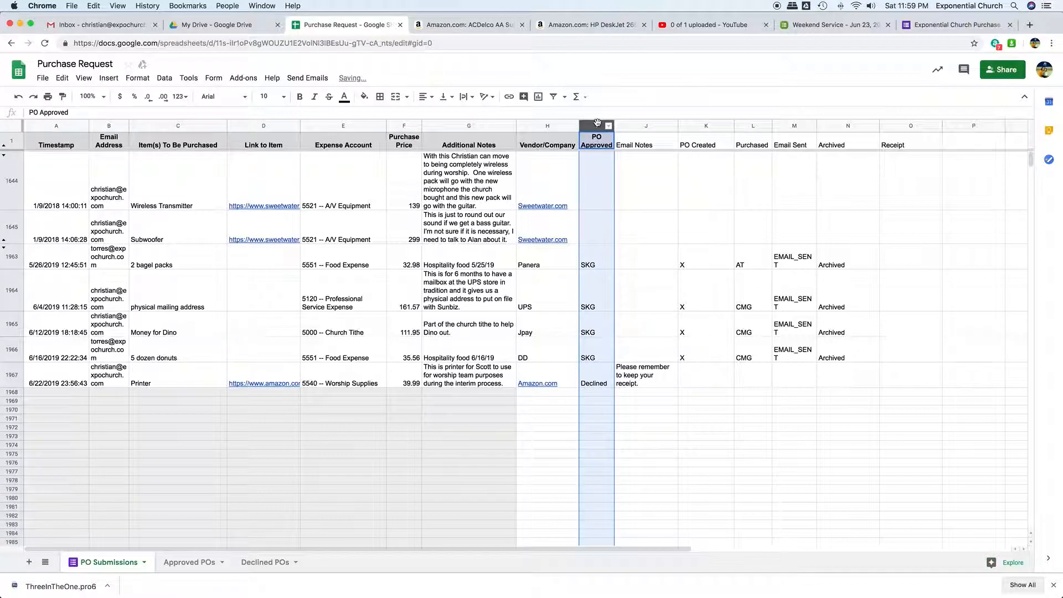
- Replace the printer request's Email Notes with "We need to wait on this item."
click(654, 379)
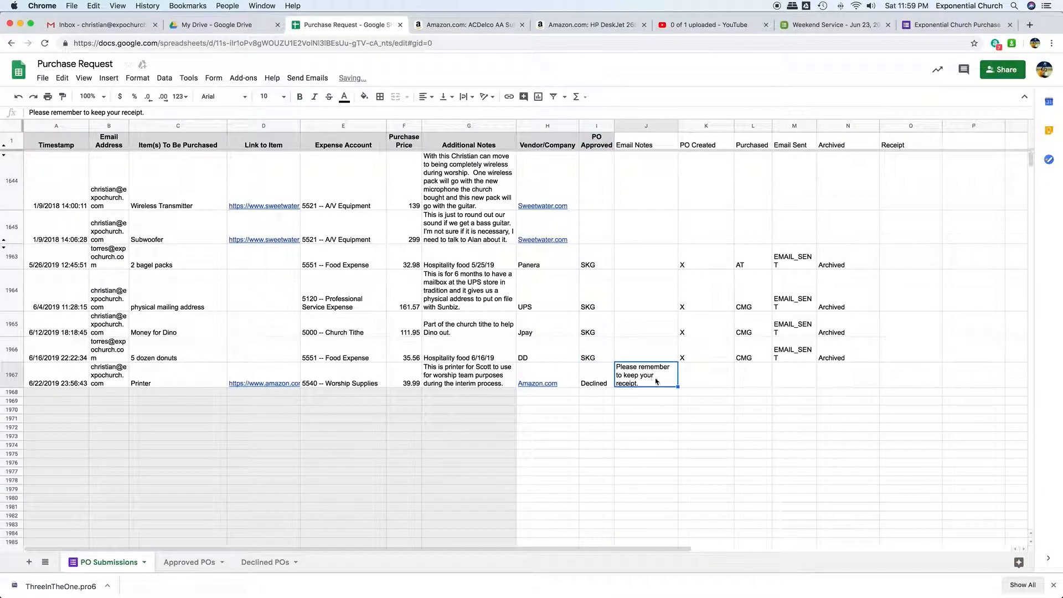
double_click(655, 380)
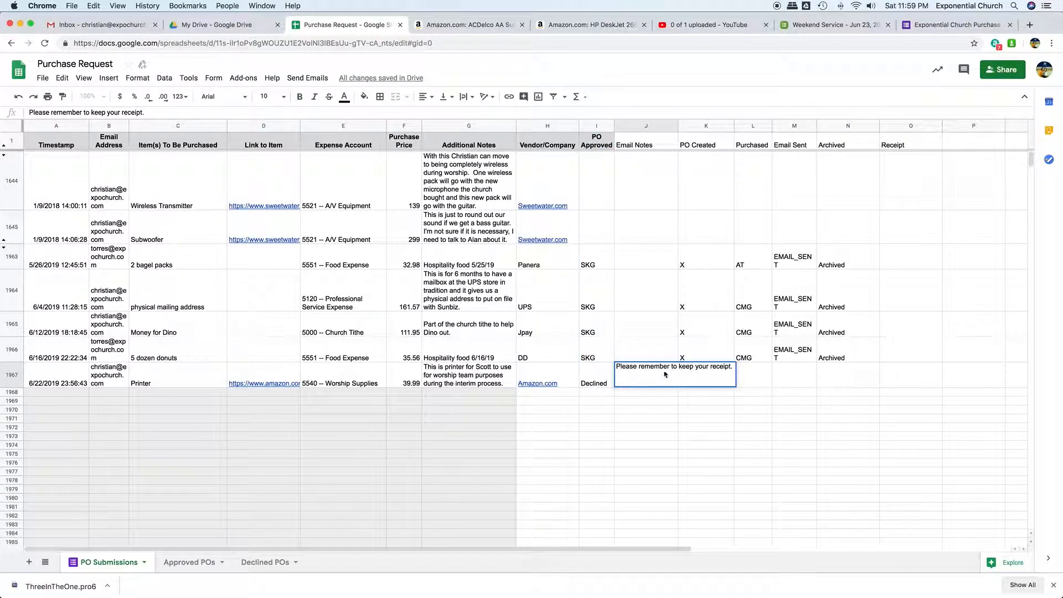
triple_click(669, 369)
text(We)
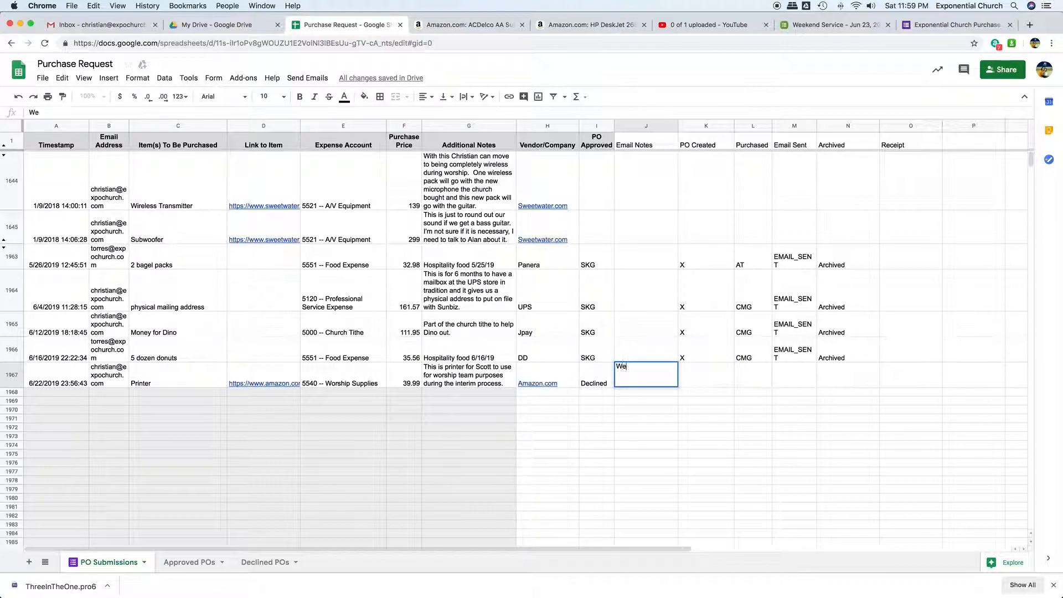
text( j need to wait on th)
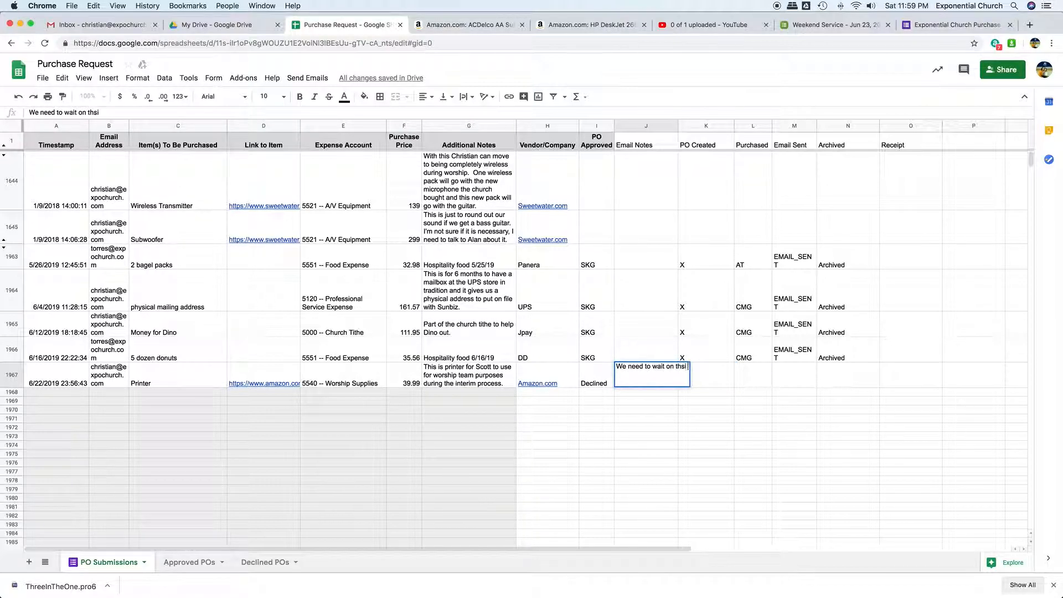
text(is item.)
key(Return)
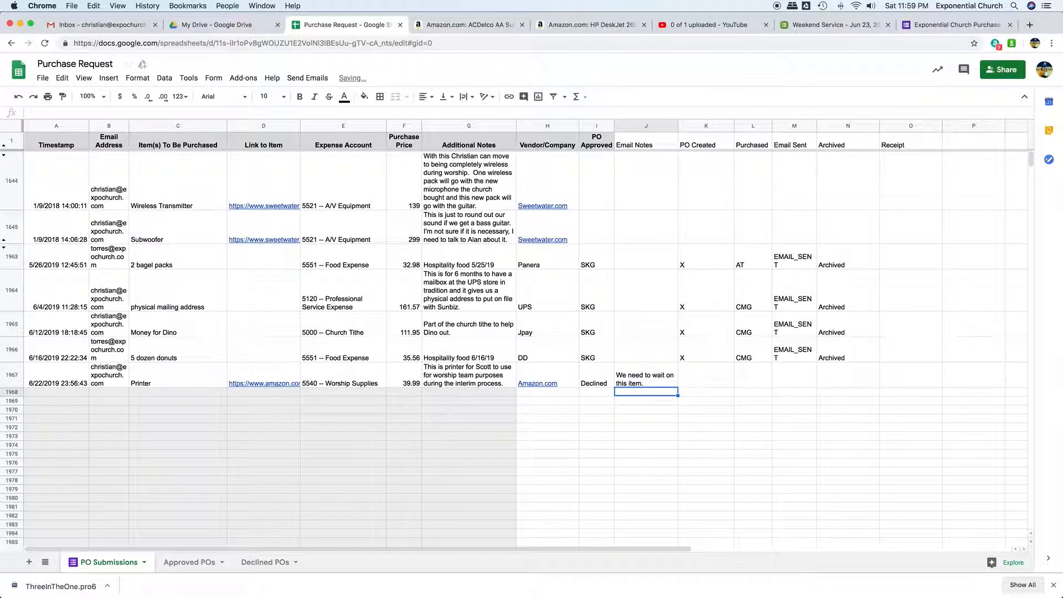
- Review the Send Emails options along with the printer request's email address and Email Notes
click(304, 80)
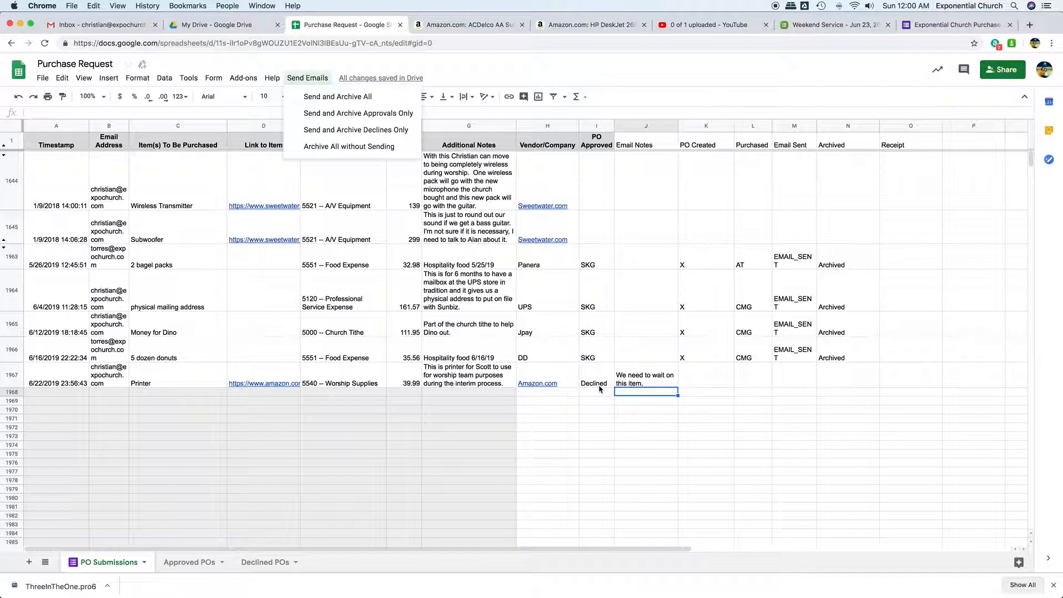
click(104, 372)
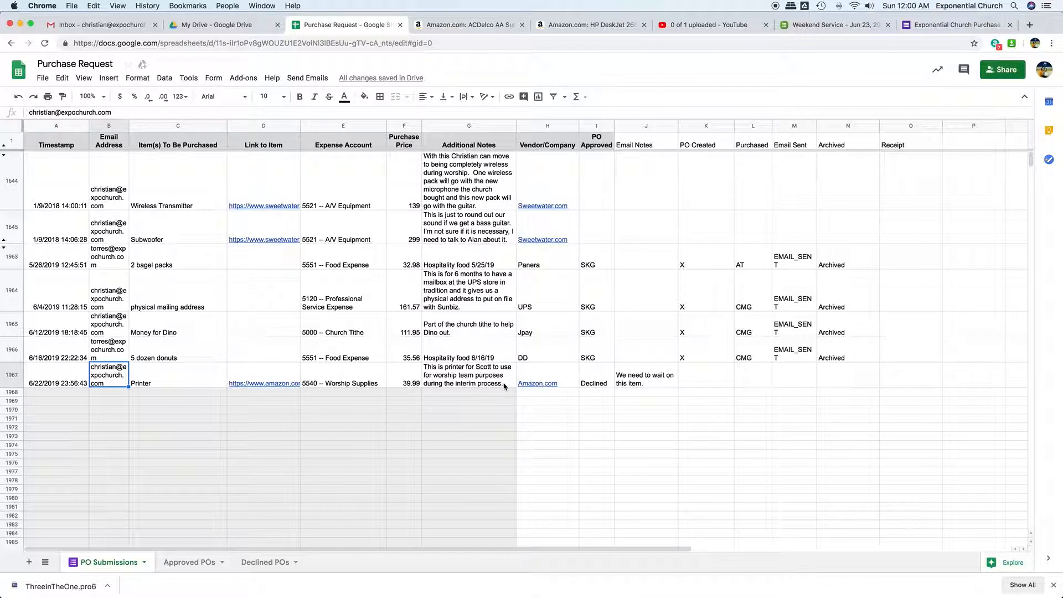
click(658, 380)
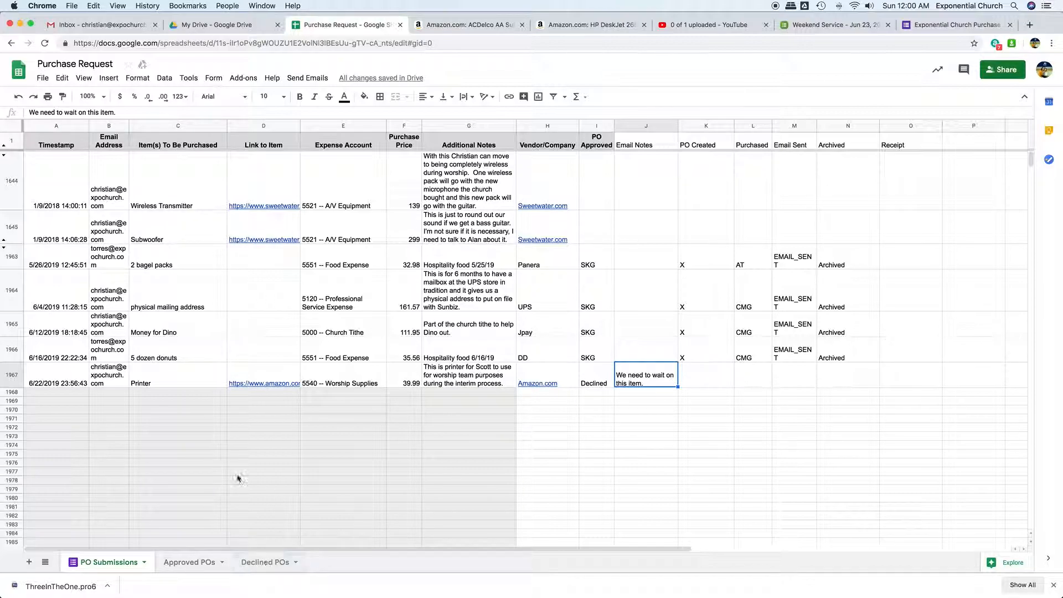
- Look through the archived requests and their notes in the Declined POs sheet
click(260, 564)
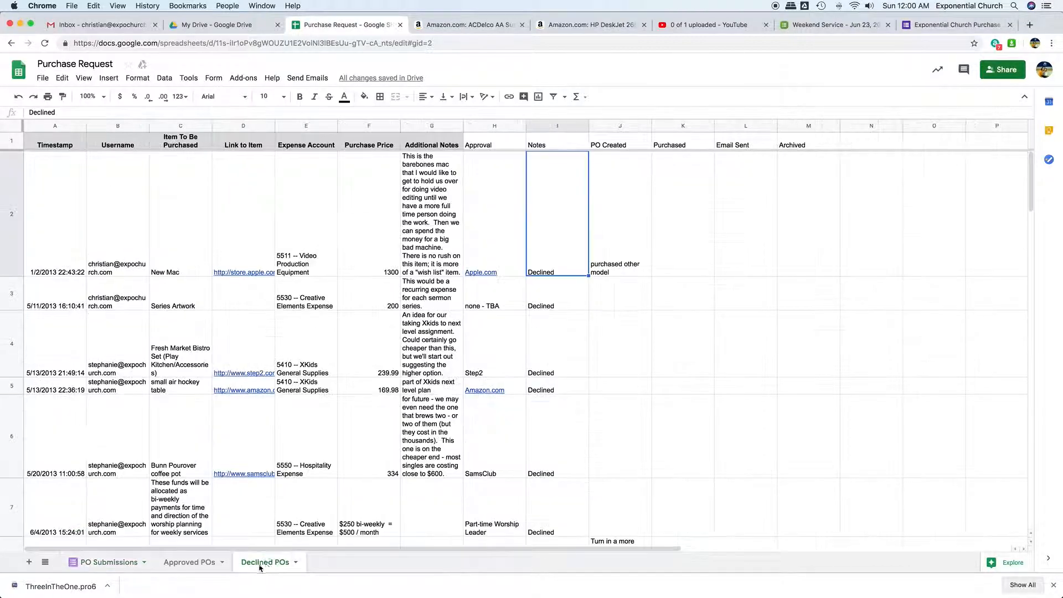
scroll(369, 404, down, 7)
scroll(369, 404, up, 7)
scroll(368, 404, down, 7)
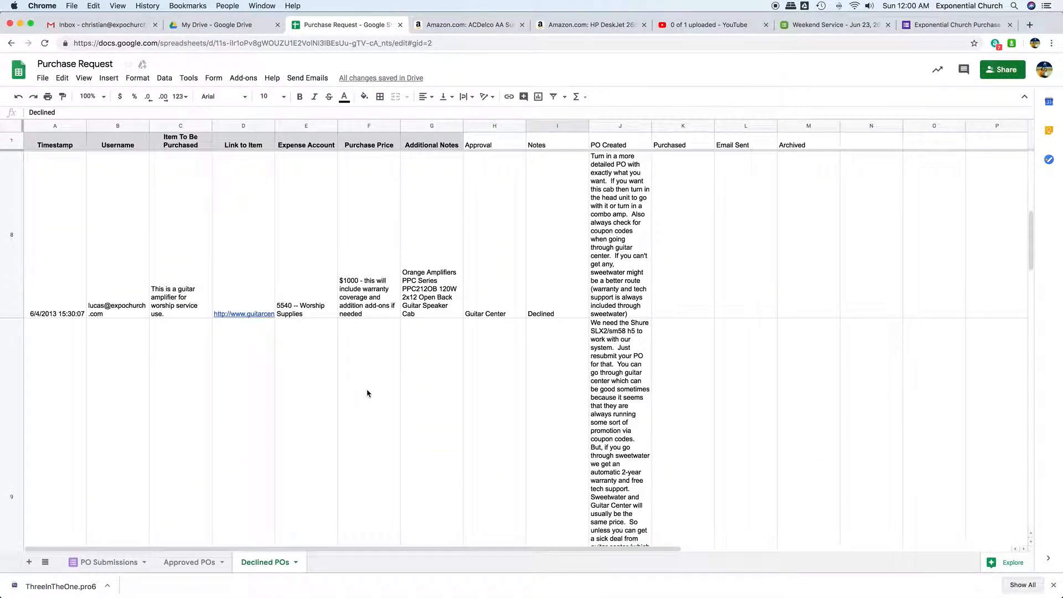
- Look through the archived requests in the Declined POs sheet and the Approved POs sheet
scroll(367, 393, down, 20)
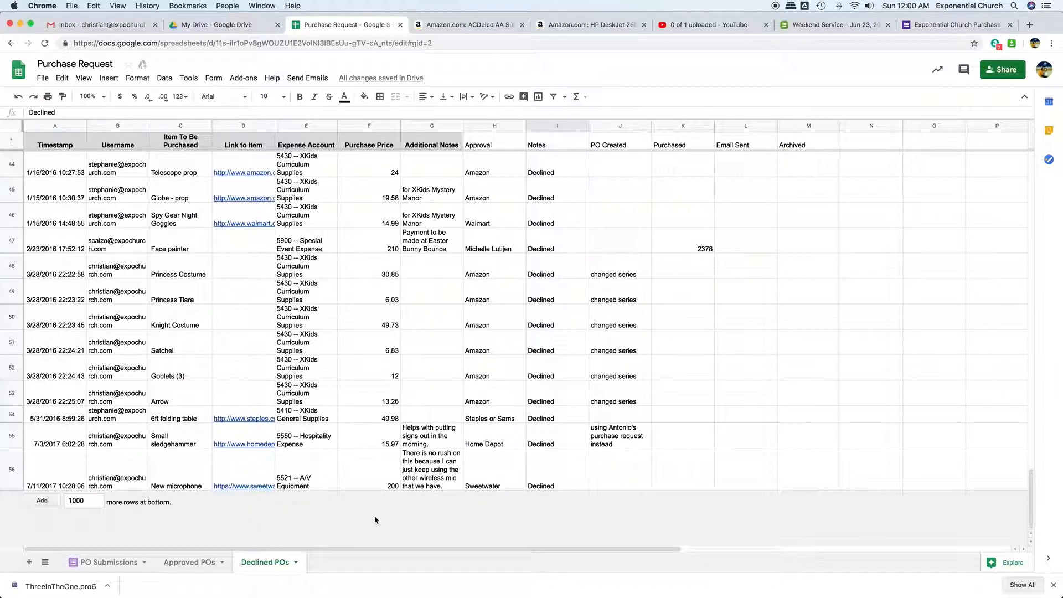
click(188, 562)
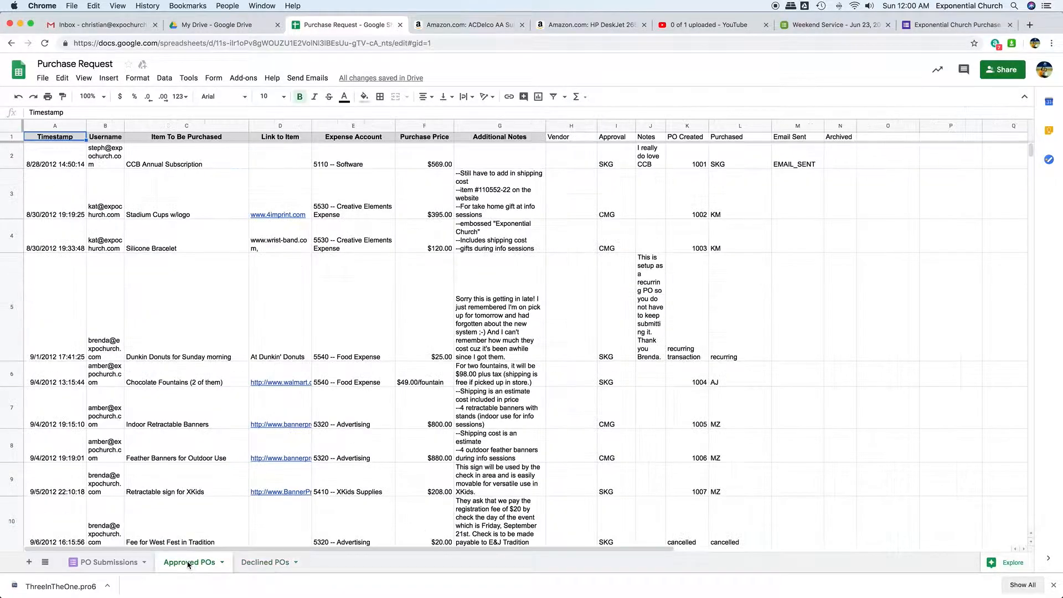
scroll(351, 411, down, 20)
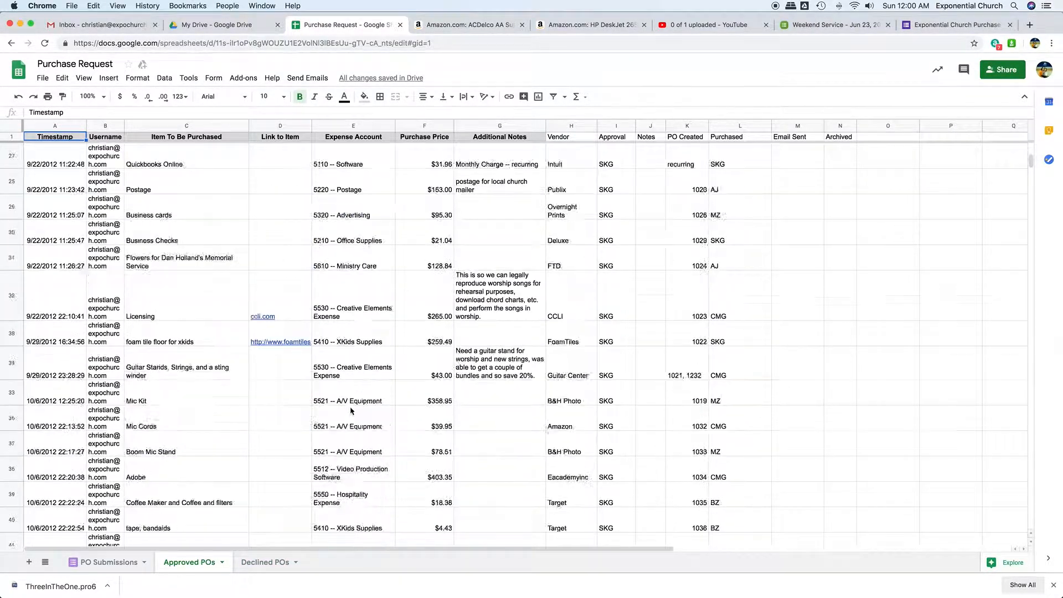
scroll(351, 410, down, 20)
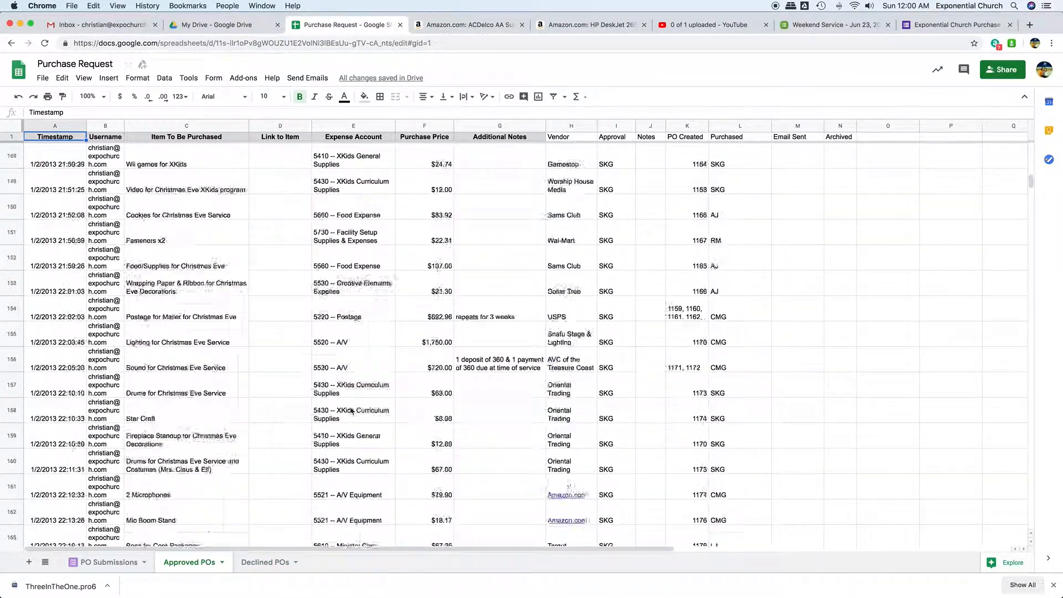
scroll(351, 411, down, 20)
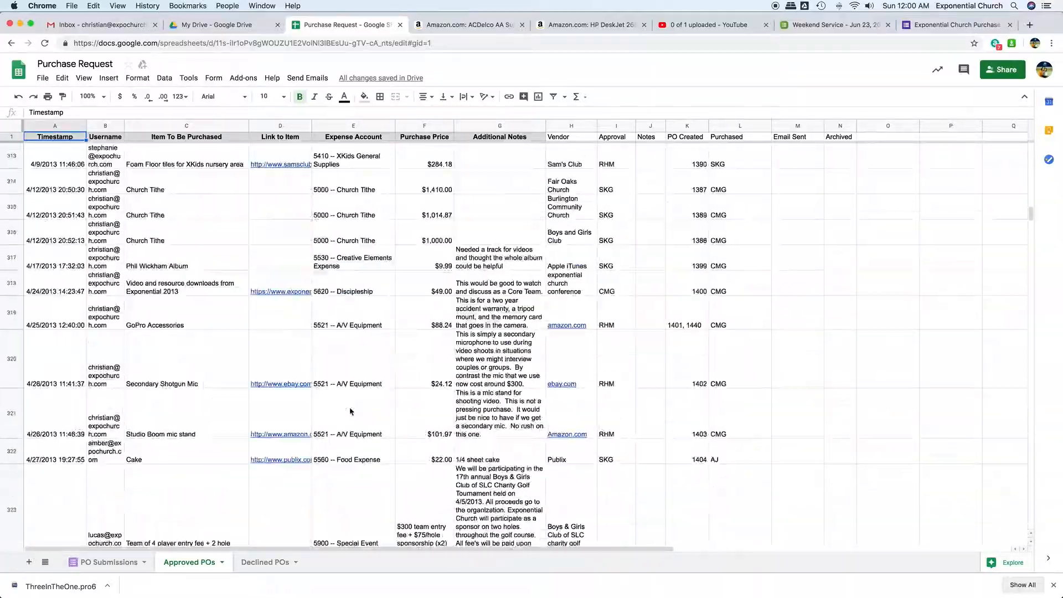
scroll(351, 410, down, 20)
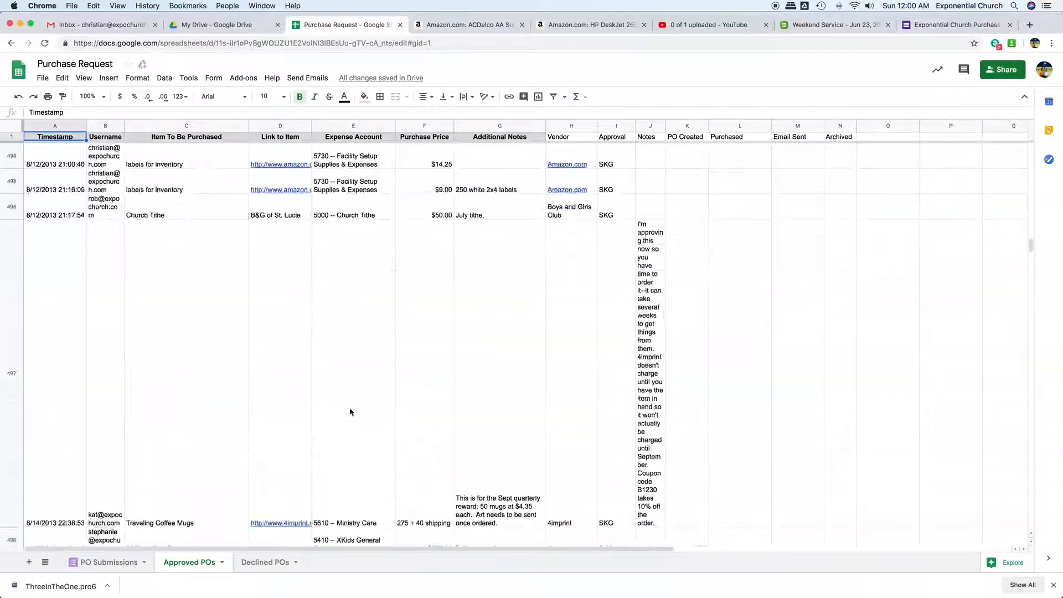
scroll(350, 412, down, 20)
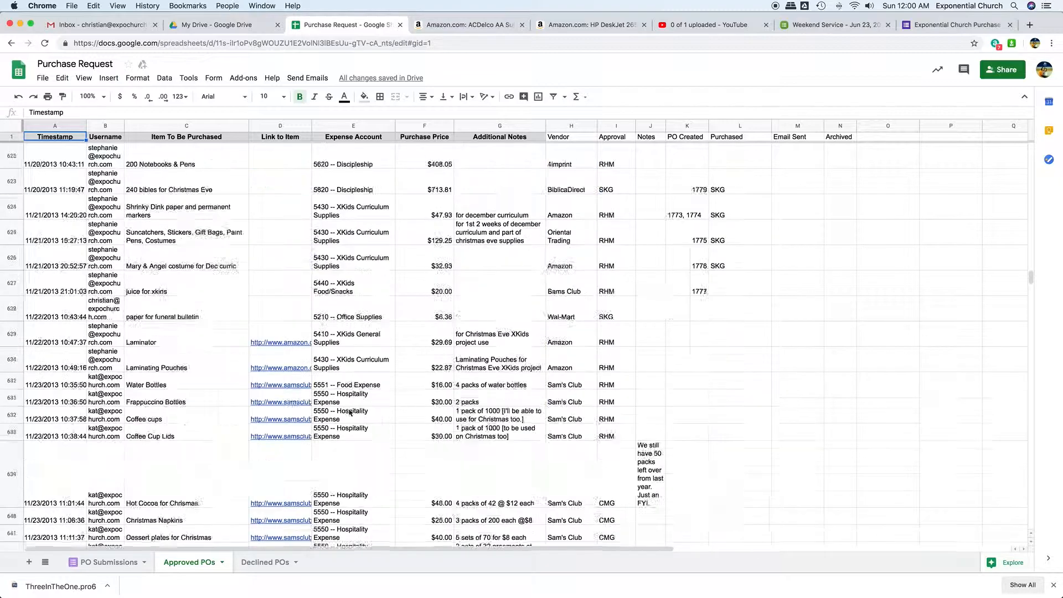
scroll(489, 421, down, 20)
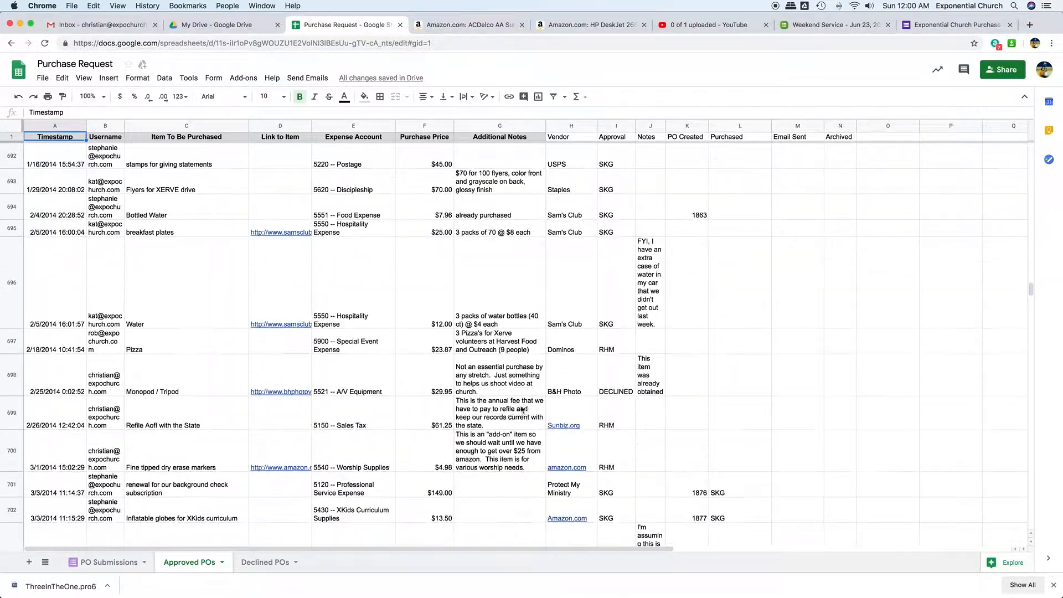
scroll(298, 475, down, 1)
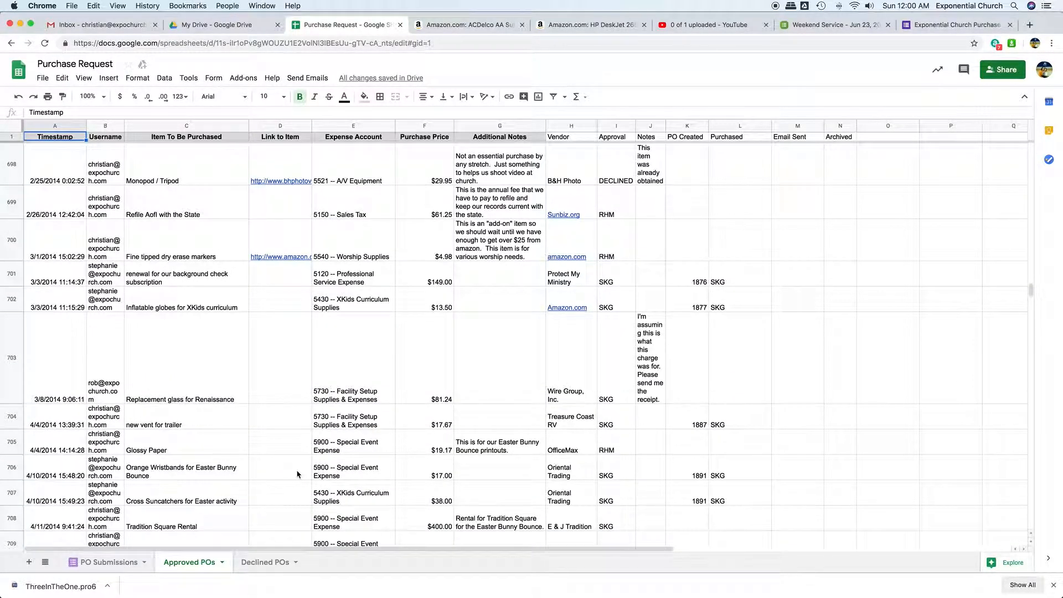
- Run Send and Archive All for the declined printer request in the PO Submissions sheet
click(111, 561)
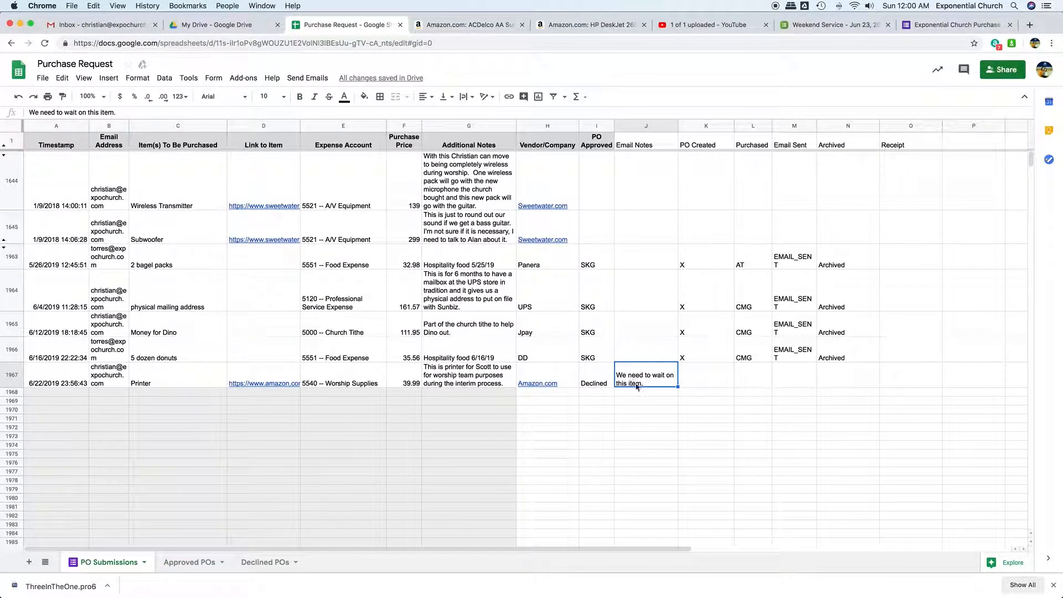
click(306, 78)
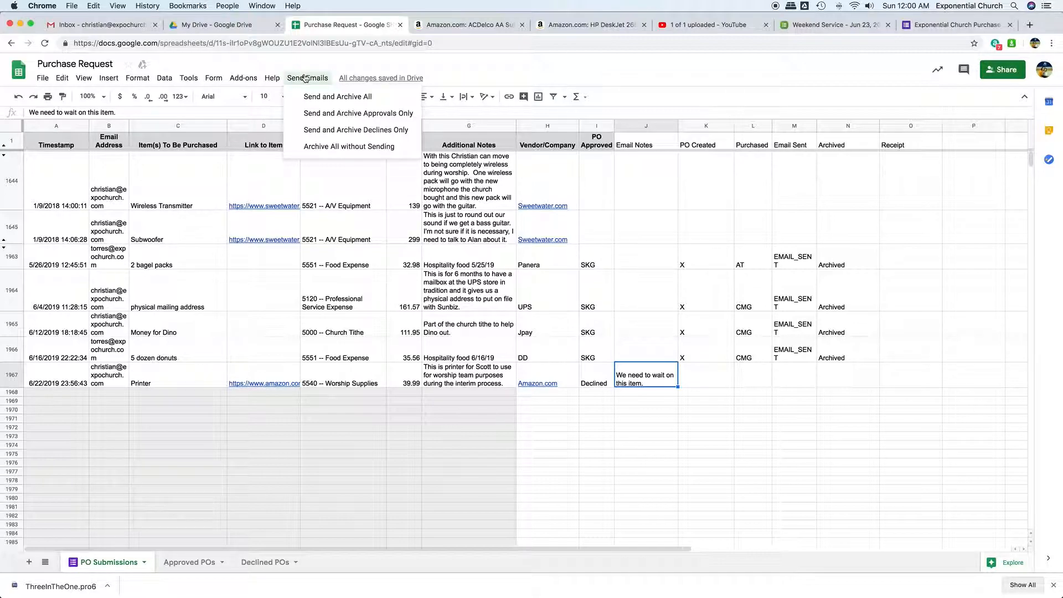
click(322, 97)
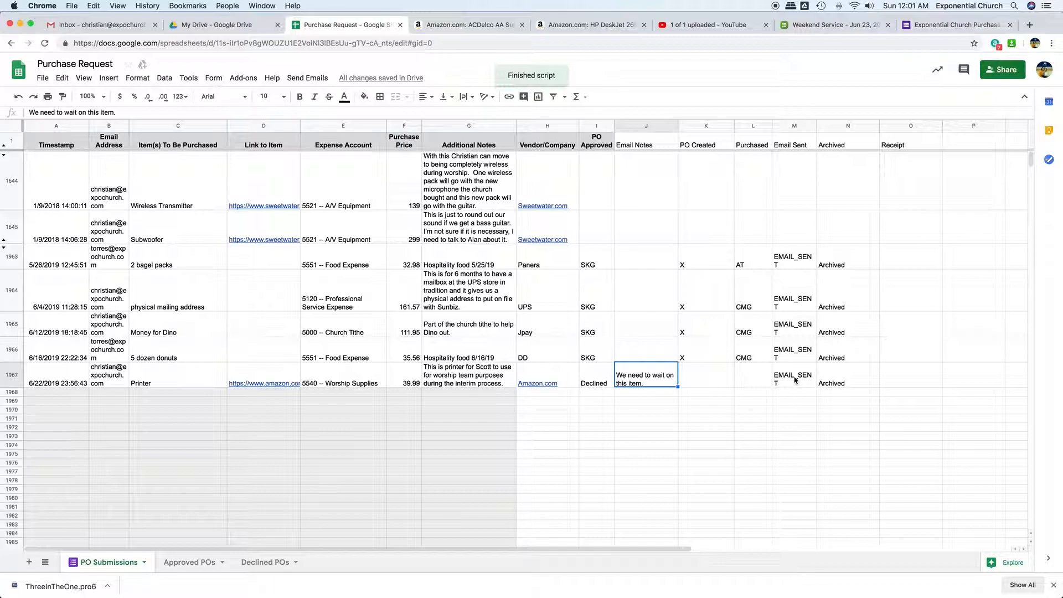
- Read the purchase request decline email in Gmail and check the printer request's entry in the spreadsheet's Declined POs sheet
click(108, 25)
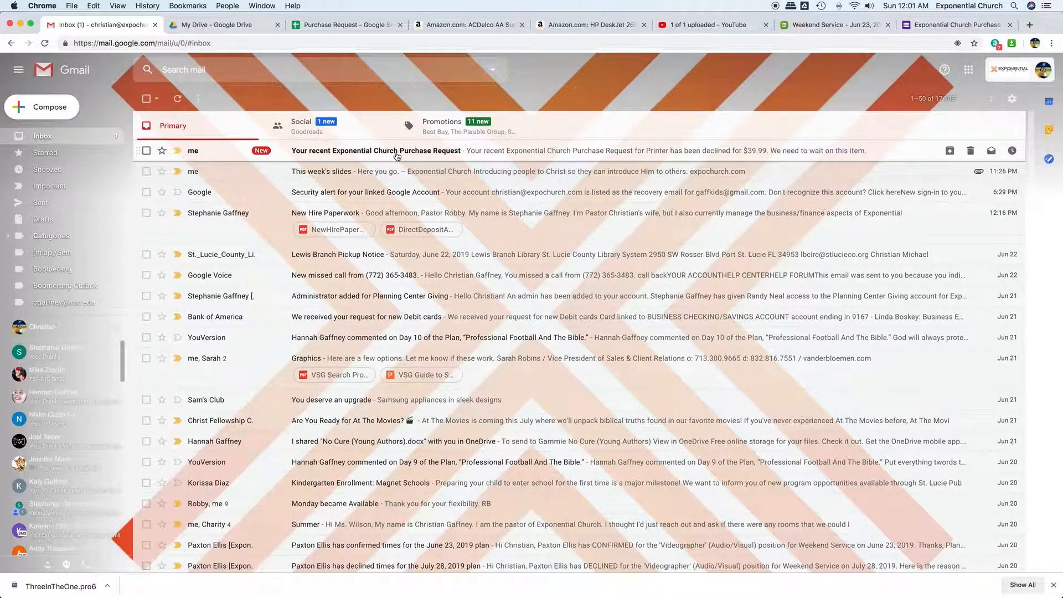
click(437, 158)
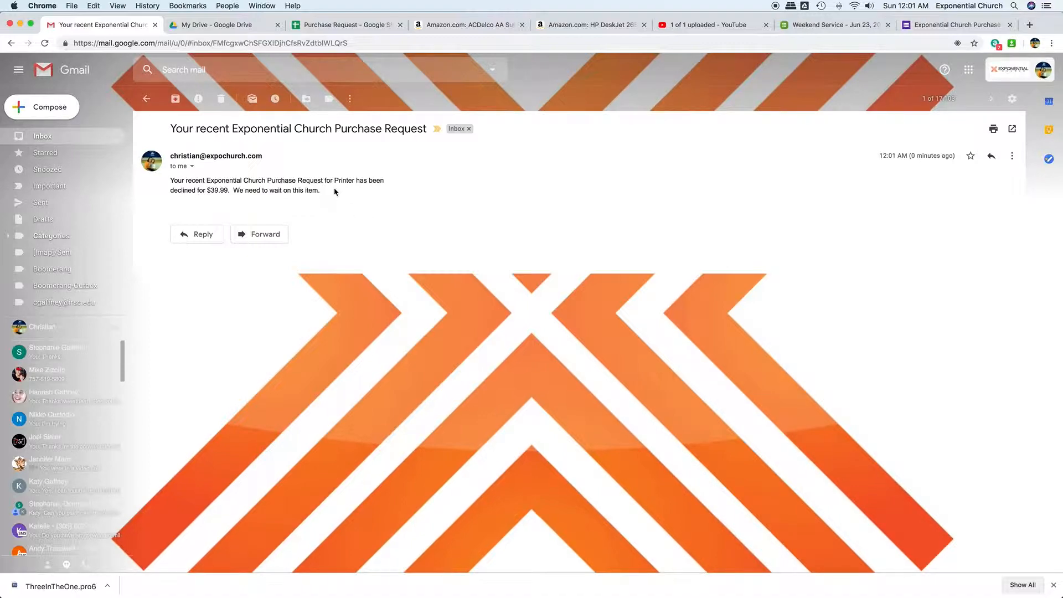
click(352, 26)
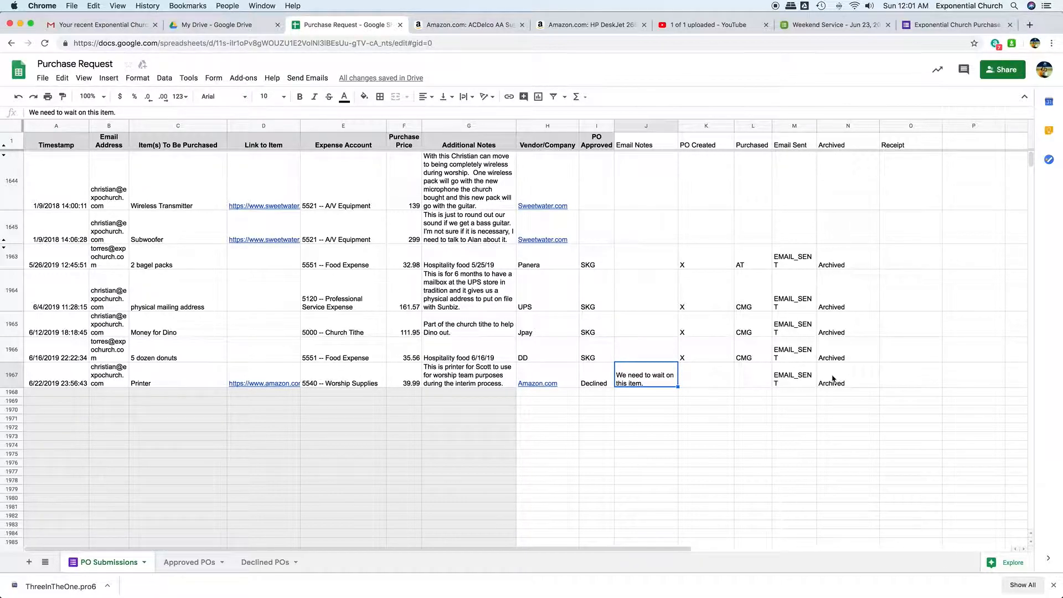
click(267, 561)
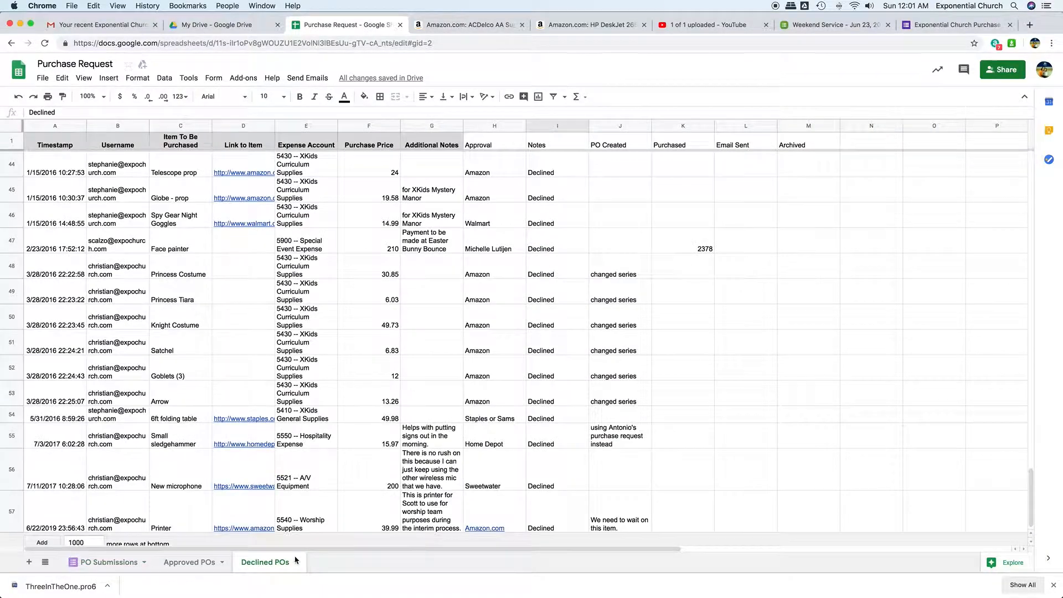
scroll(363, 414, down, 1)
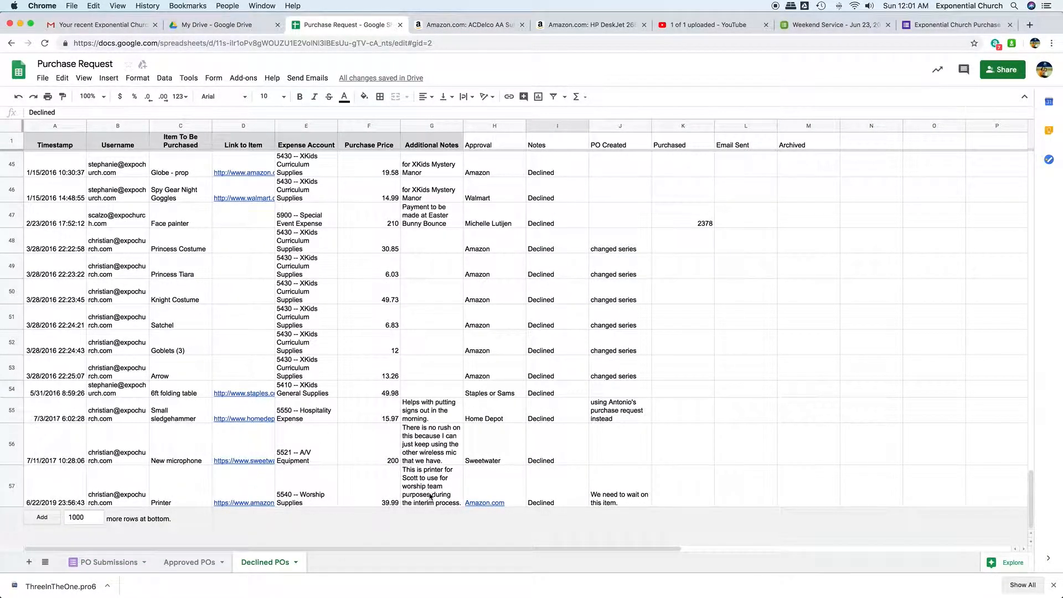
- Delete the printer request's row from the Declined POs sheet
click(11, 487)
right_click(11, 487)
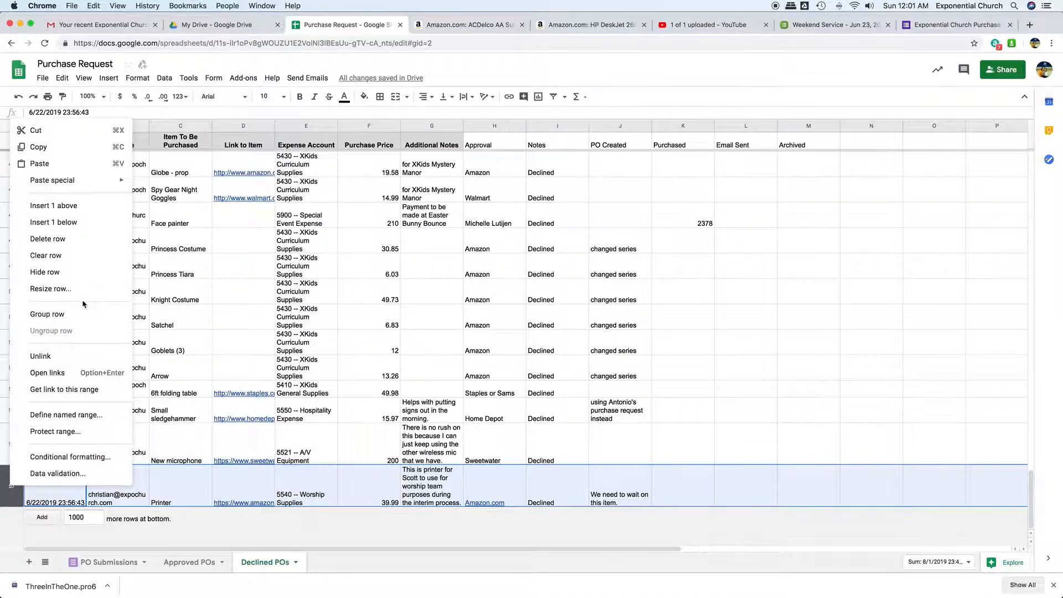
click(78, 239)
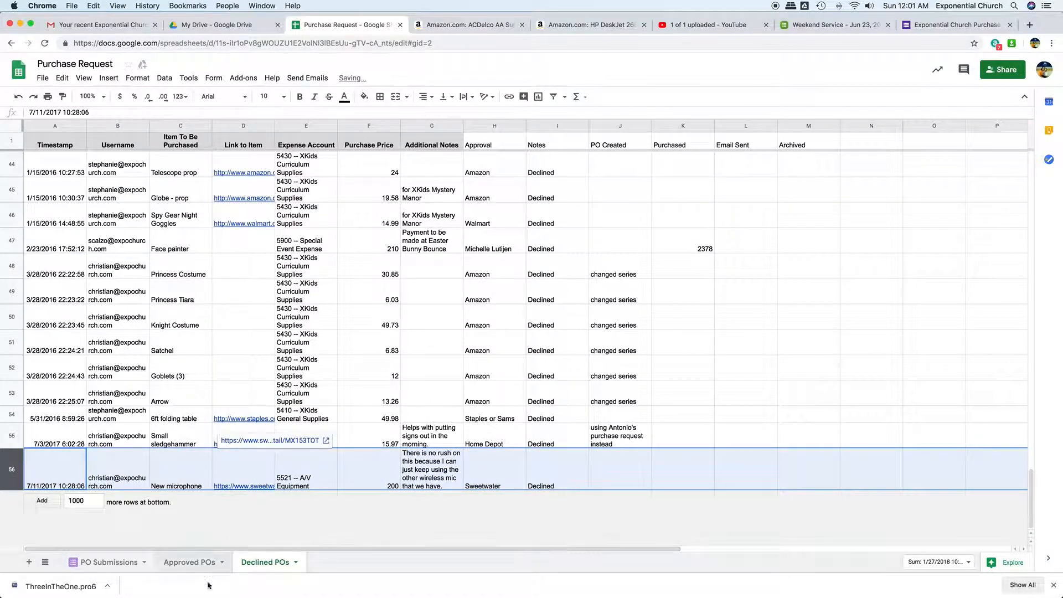
- Clear the printer request's Email Sent and Archived entries in the PO Submissions sheet
click(194, 563)
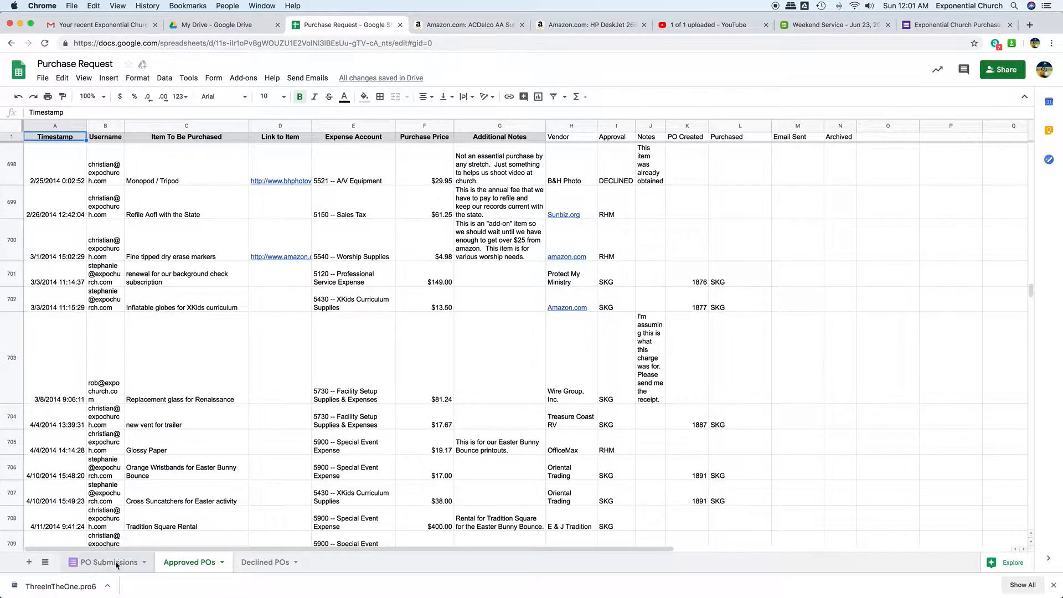
click(117, 564)
click(798, 380)
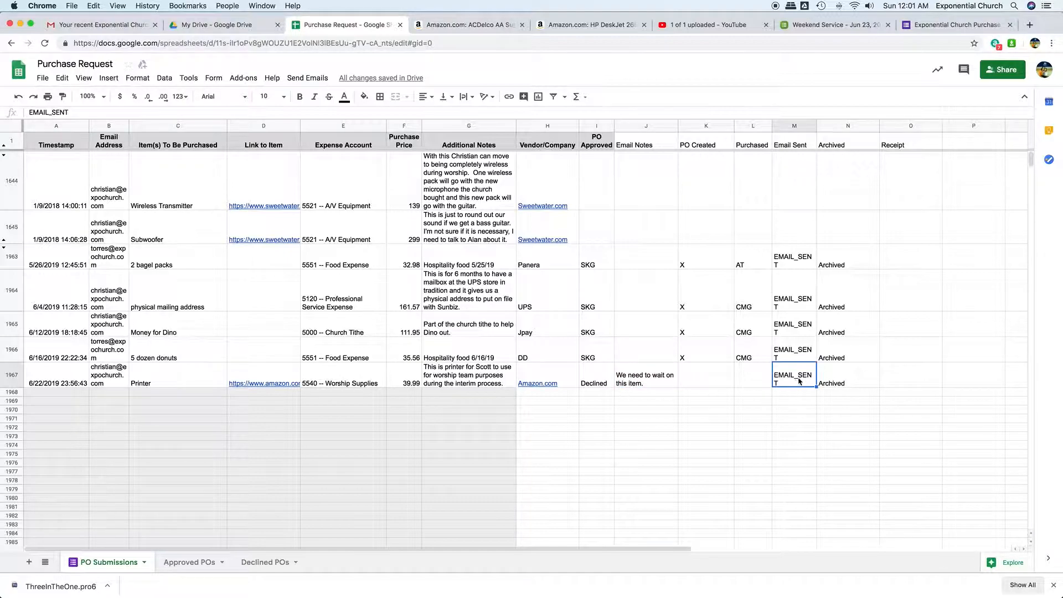
key(Delete)
click(828, 379)
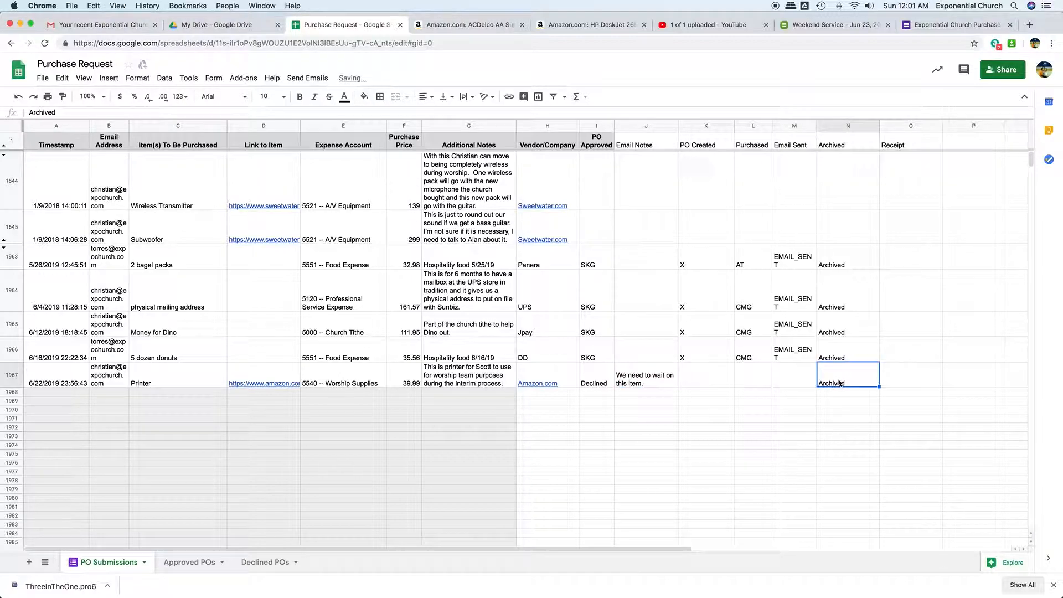
key(Delete)
- Set the printer request's PO Approved entry to "CMG" and its Email Notes to "Enjoy the printer"
click(601, 382)
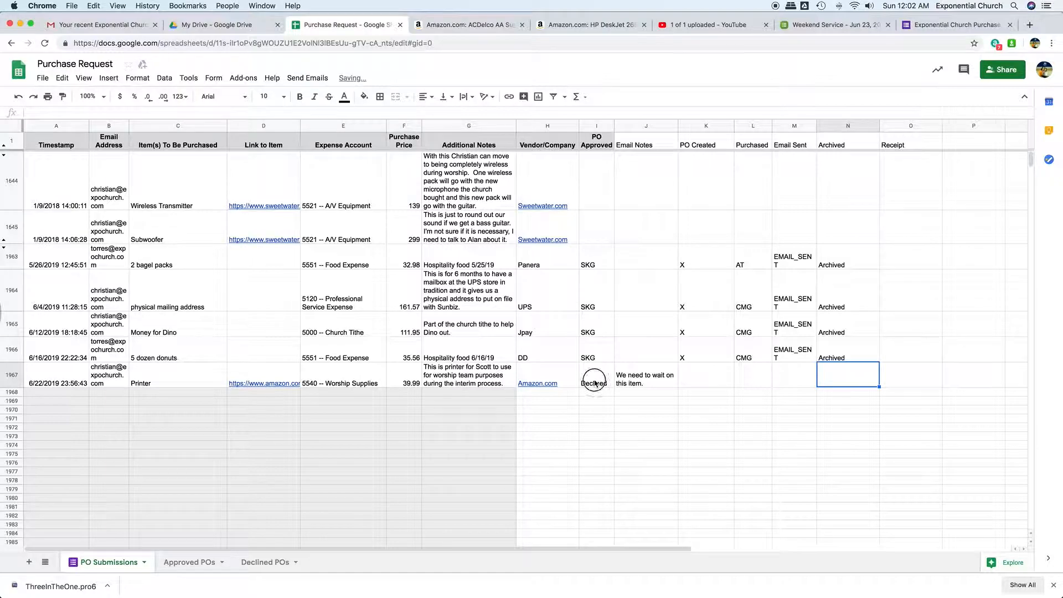
text(CMG)
click(657, 382)
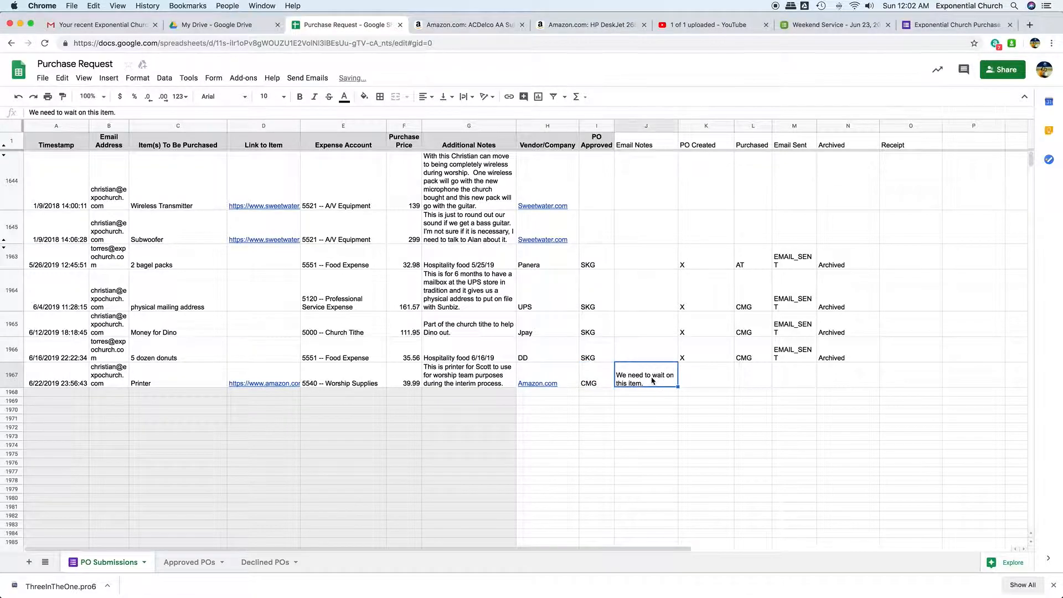
double_click(653, 380)
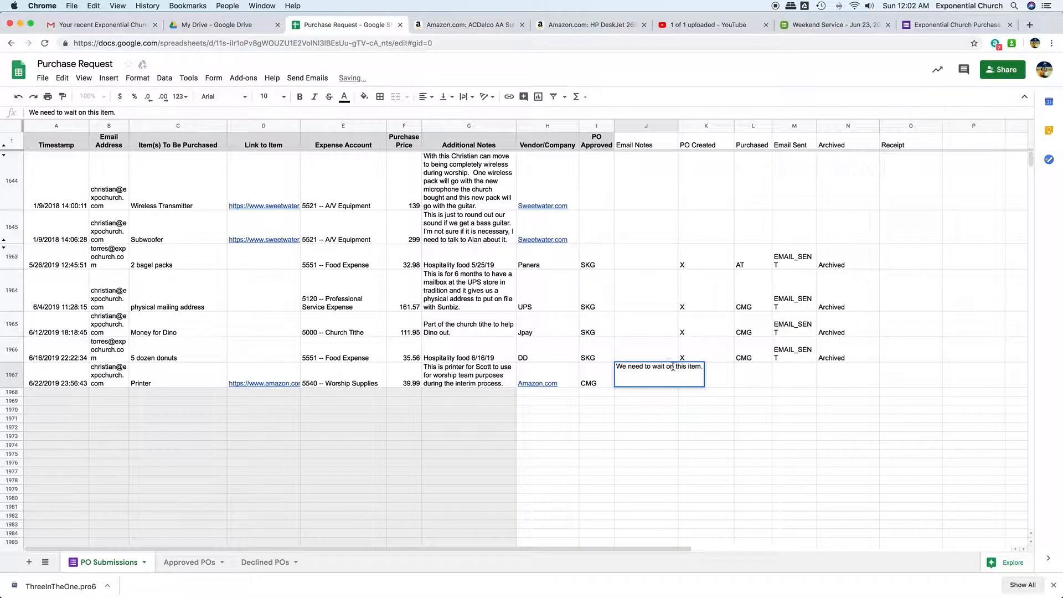
triple_click(672, 367)
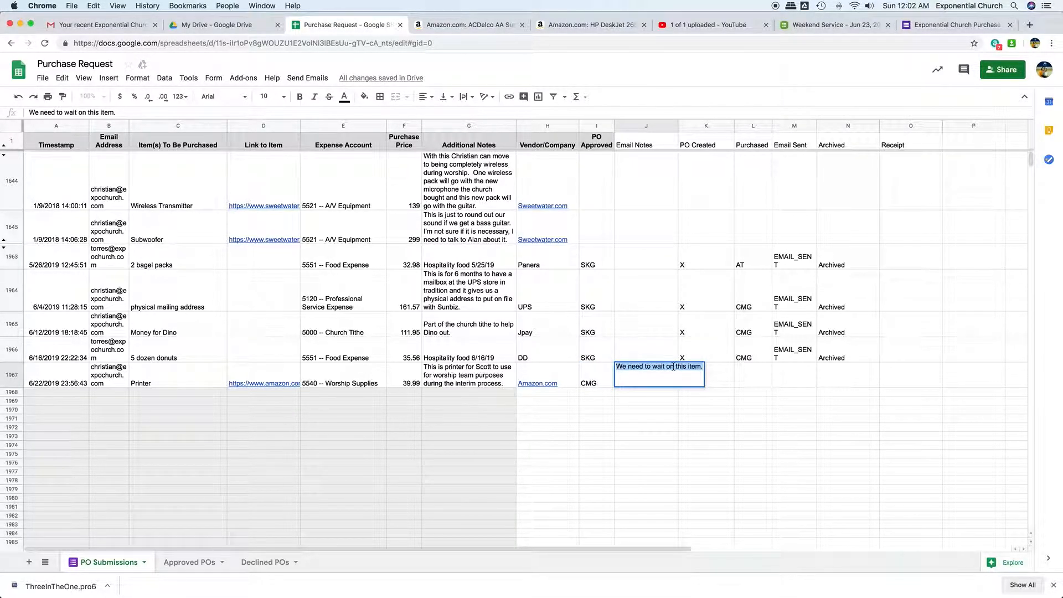
text(Enjoy the printer)
key(Return)
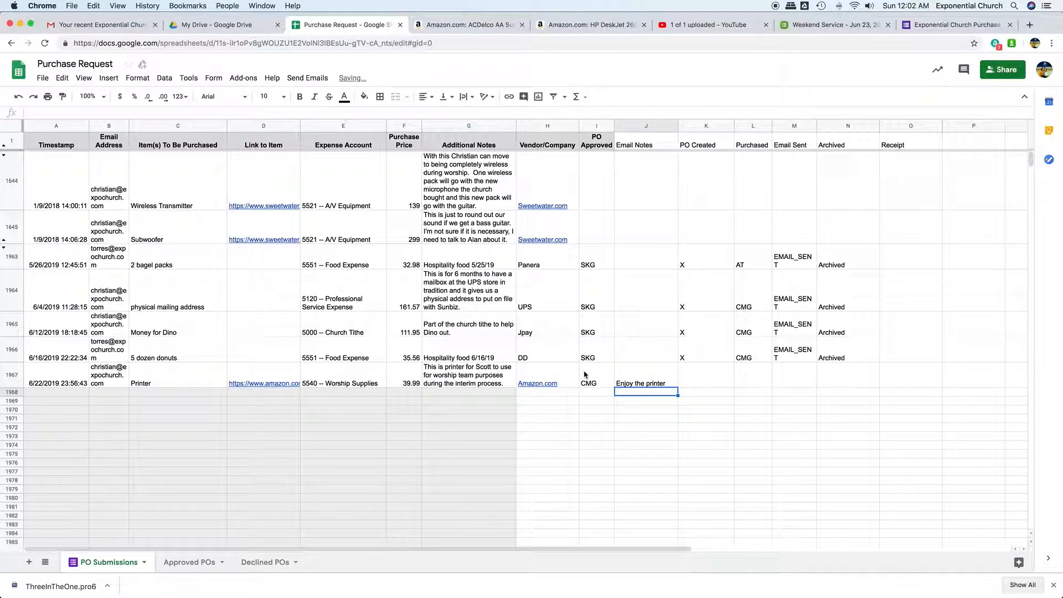
- Run Send and Archive All for the approved printer request
click(298, 78)
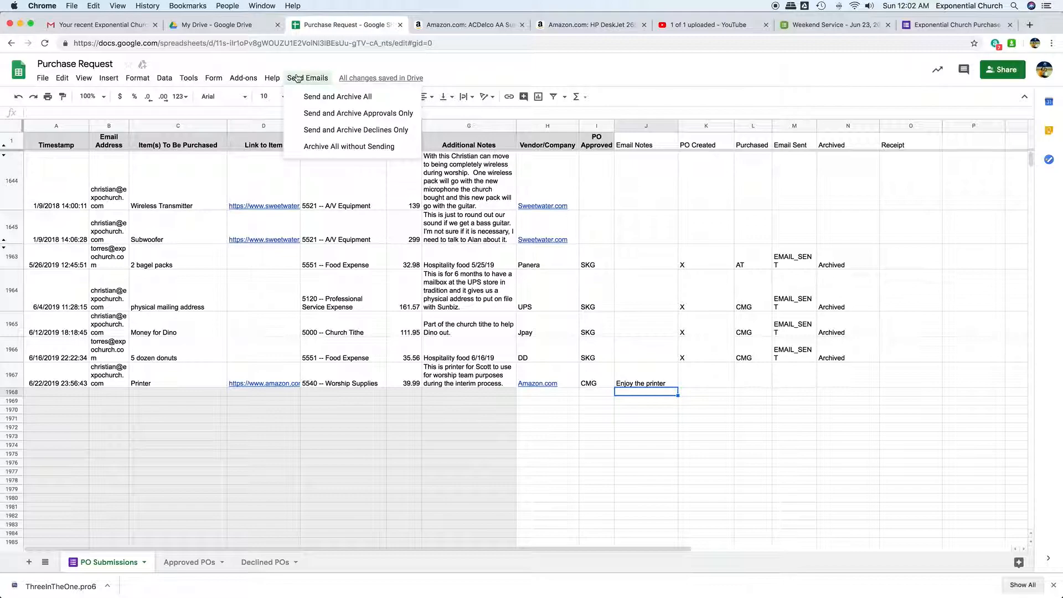
click(315, 98)
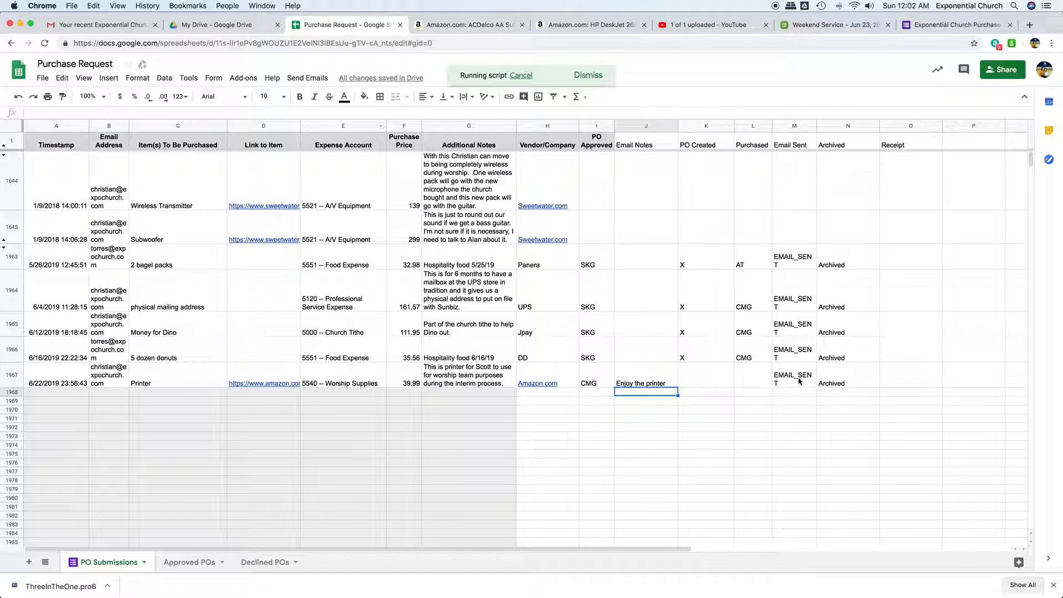
- Check the archived printer request's item, link, expense account, price, notes and approval in the Approved POs sheet
click(190, 562)
scroll(291, 456, down, 10)
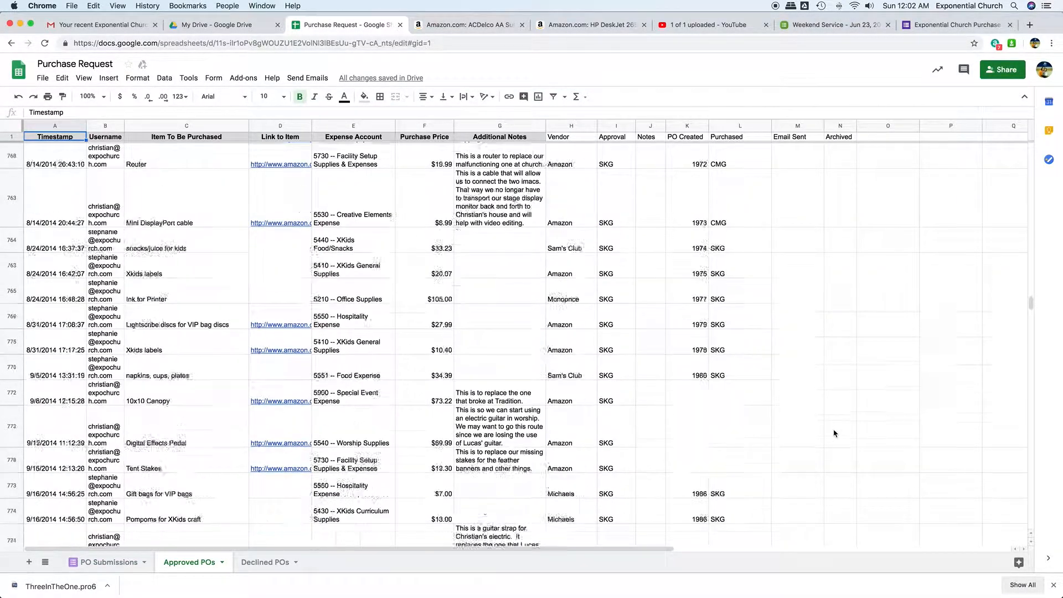
drag(1031, 303, 1025, 536)
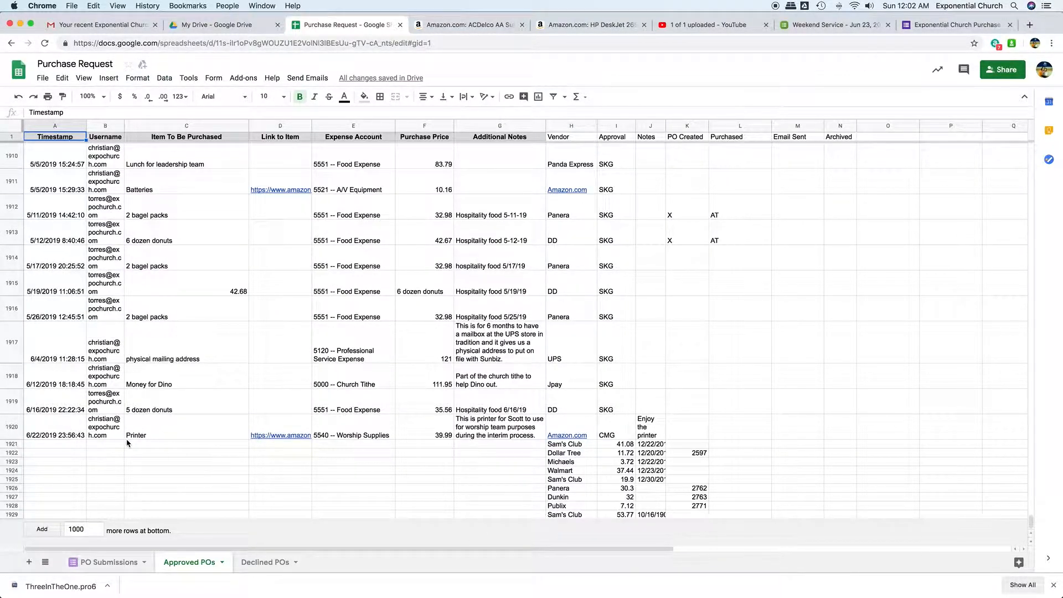
click(173, 437)
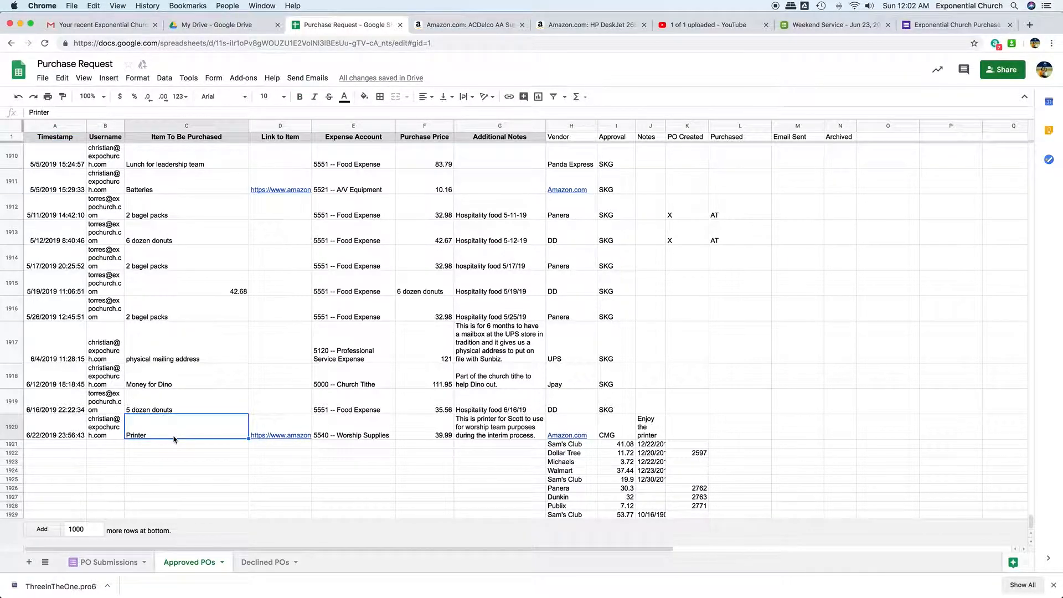
click(280, 426)
click(363, 426)
click(437, 427)
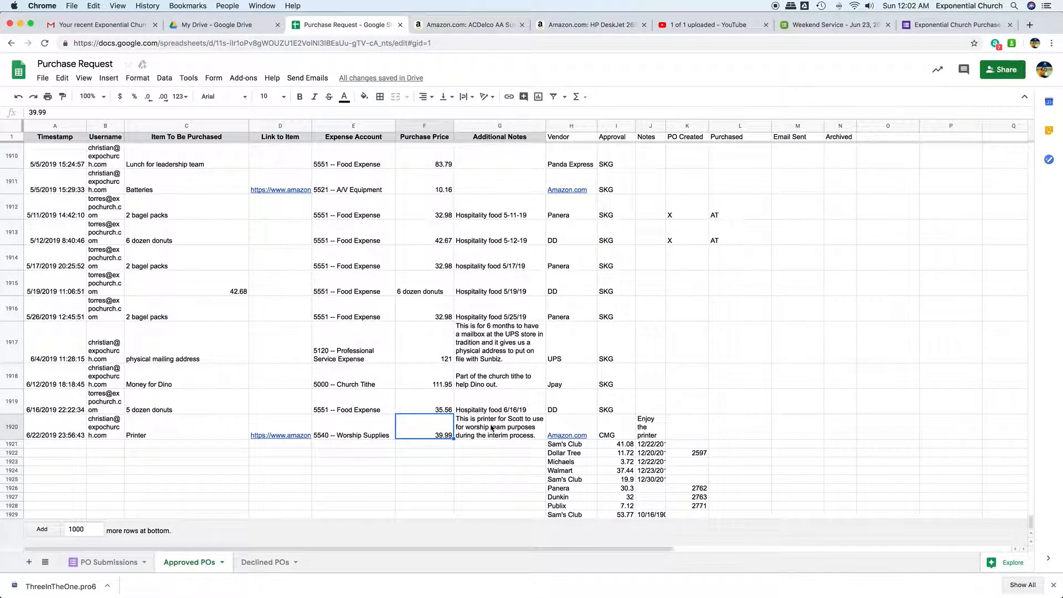
click(493, 427)
click(612, 429)
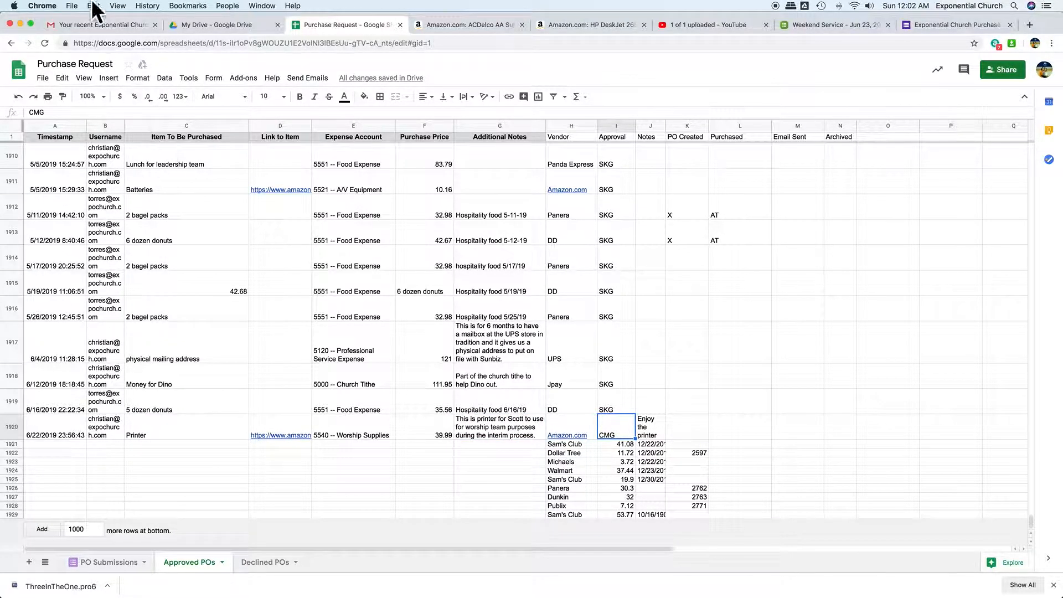
- Switch to Gmail, open the newest Exponential Church Purchase Request email in the inbox and examine the approved amount for the printer
click(88, 25)
click(47, 136)
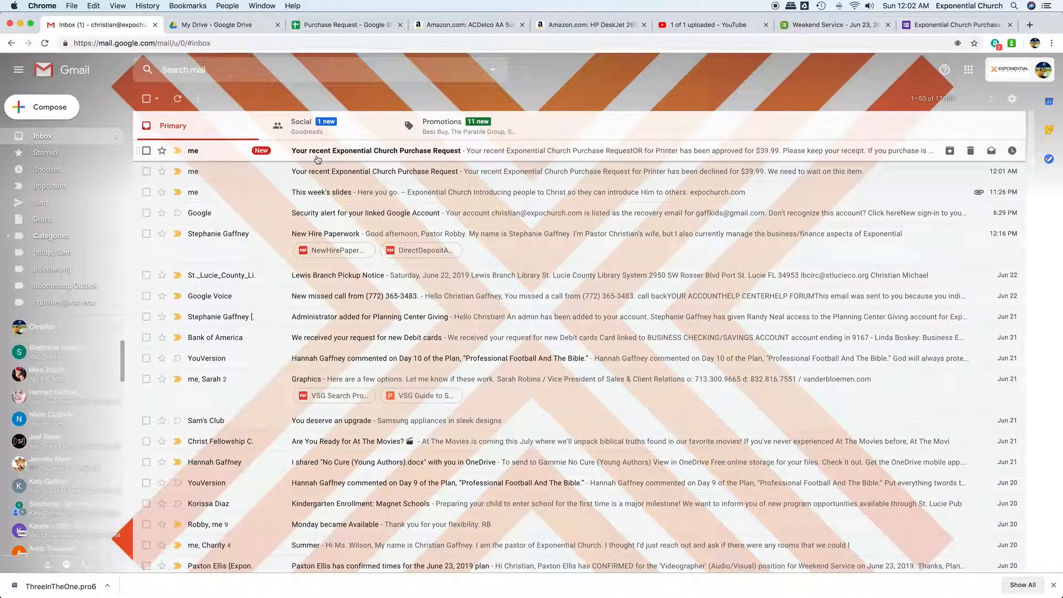
click(413, 153)
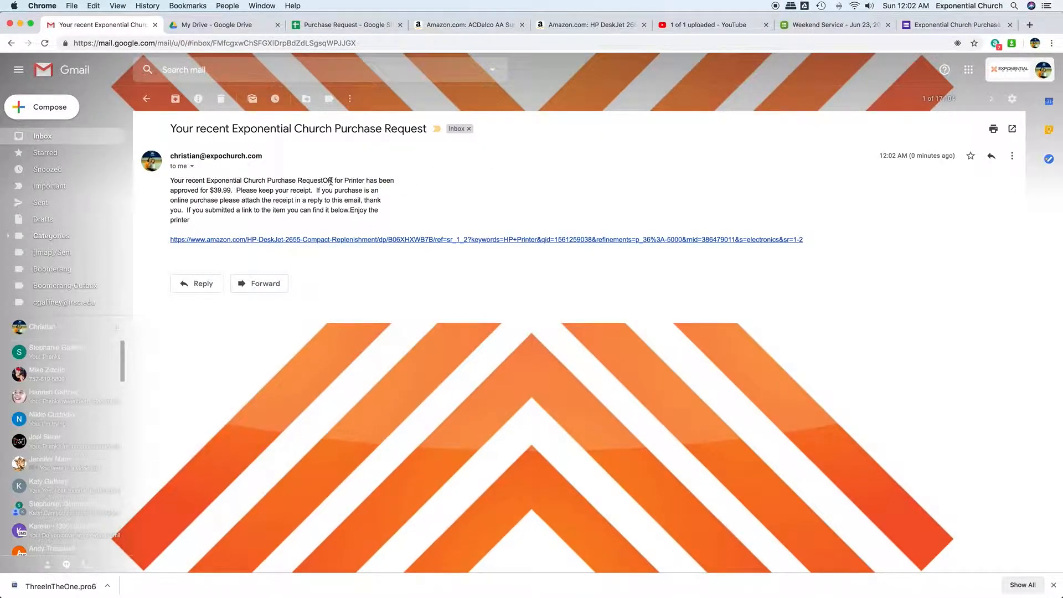
drag(184, 189, 241, 202)
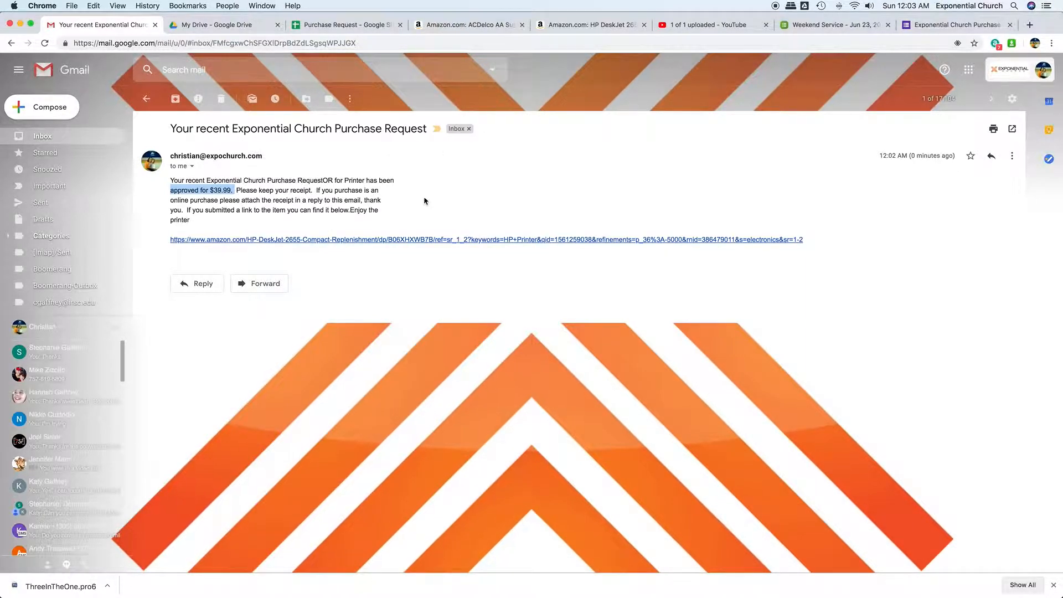
- Follow the email's item link to check the requested printer's Amazon product page, and return to the email
click(418, 240)
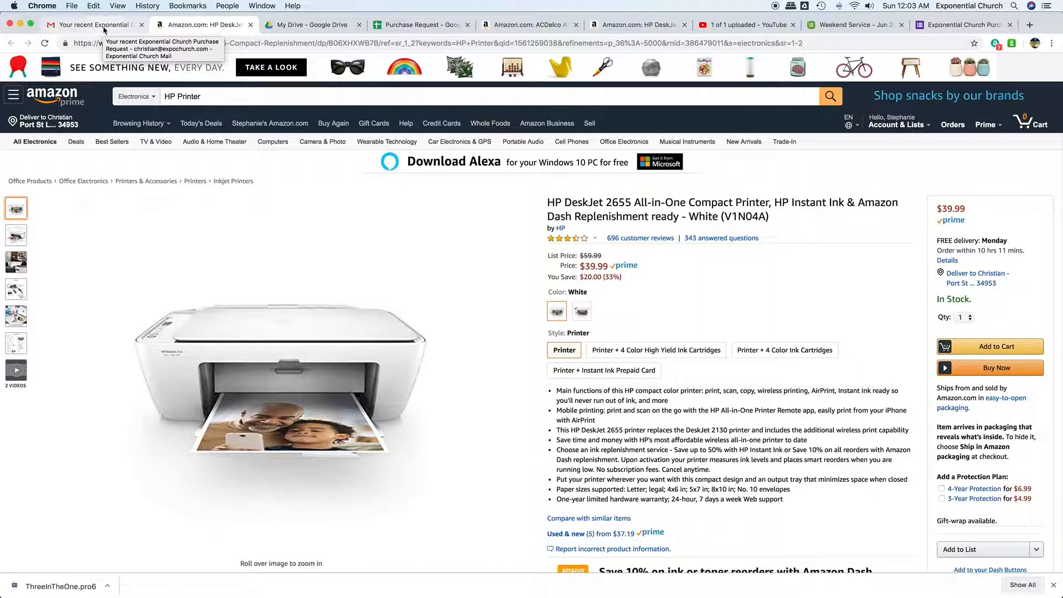
click(105, 30)
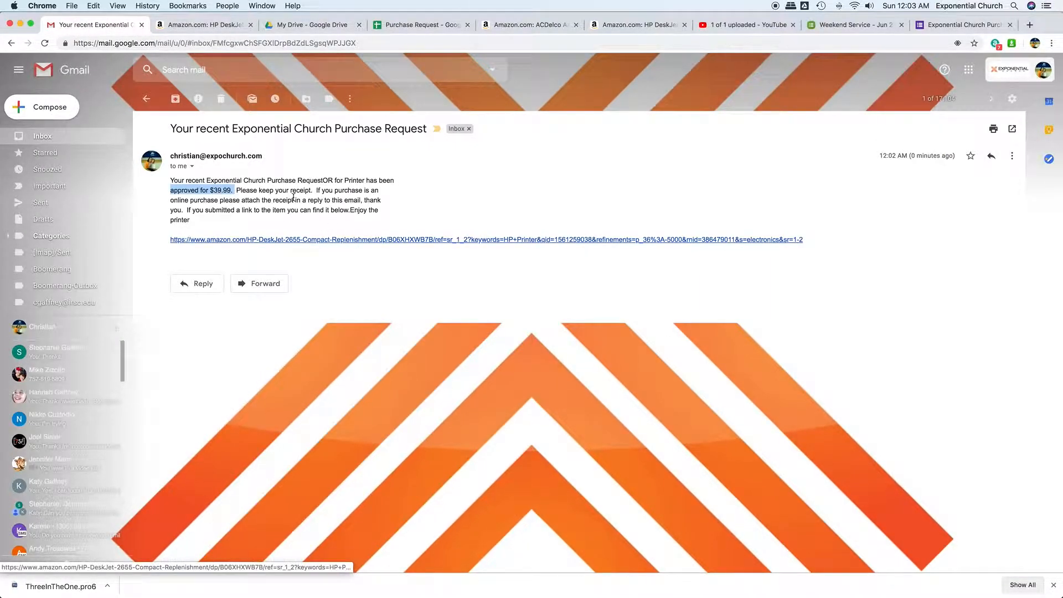
click(317, 240)
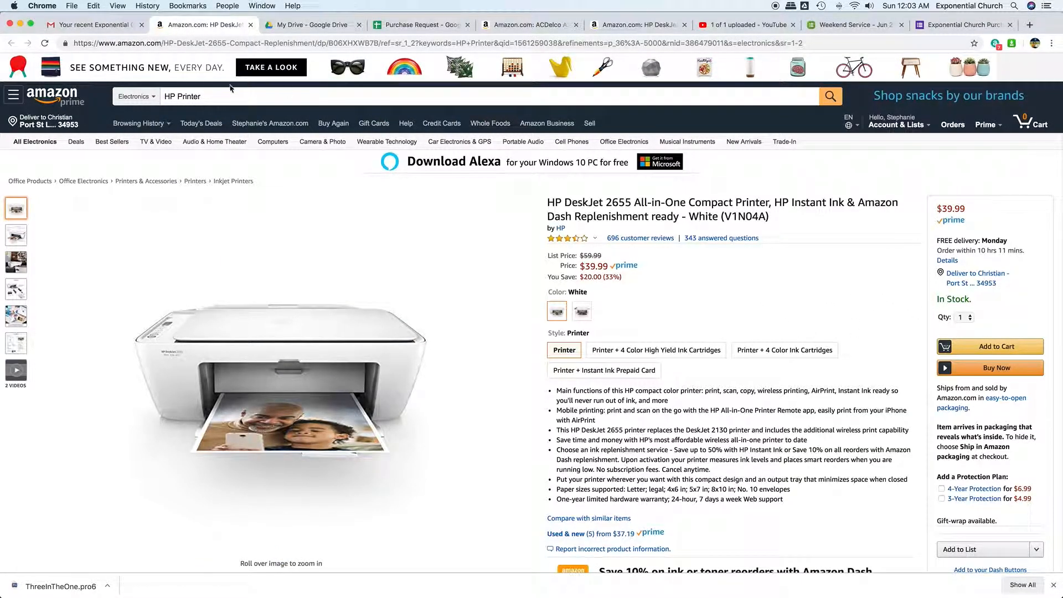
click(97, 26)
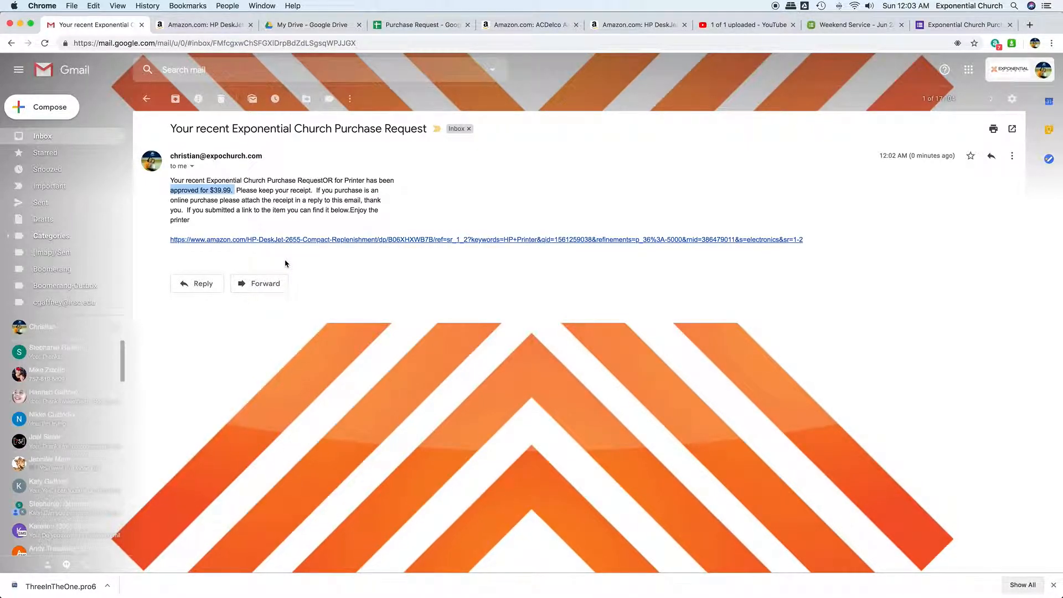
- Examine the approval email's instructions about attaching the receipt in a reply and its added note
drag(186, 209, 395, 204)
click(323, 199)
click(329, 207)
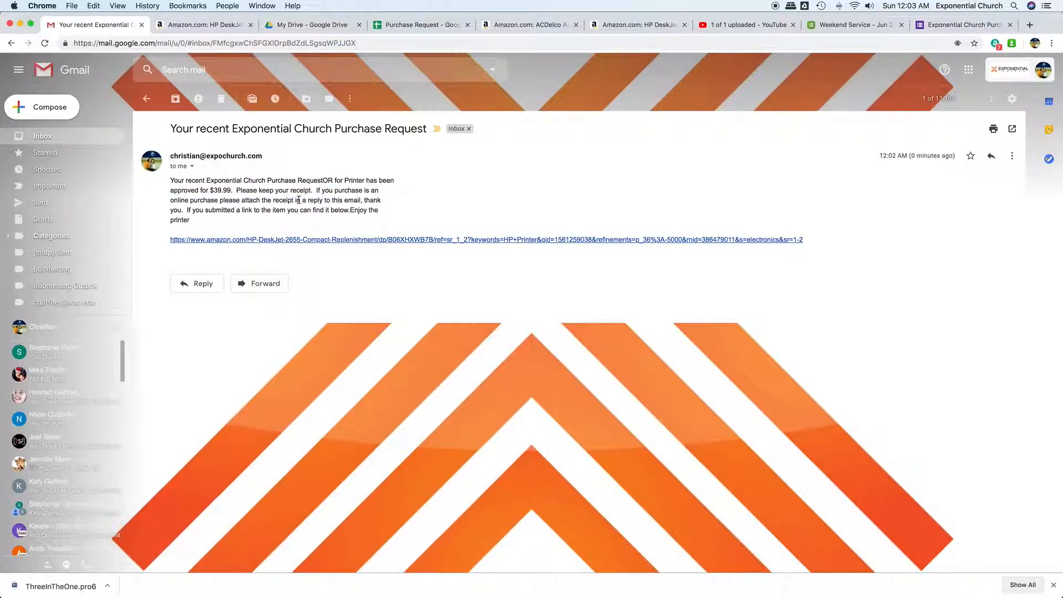